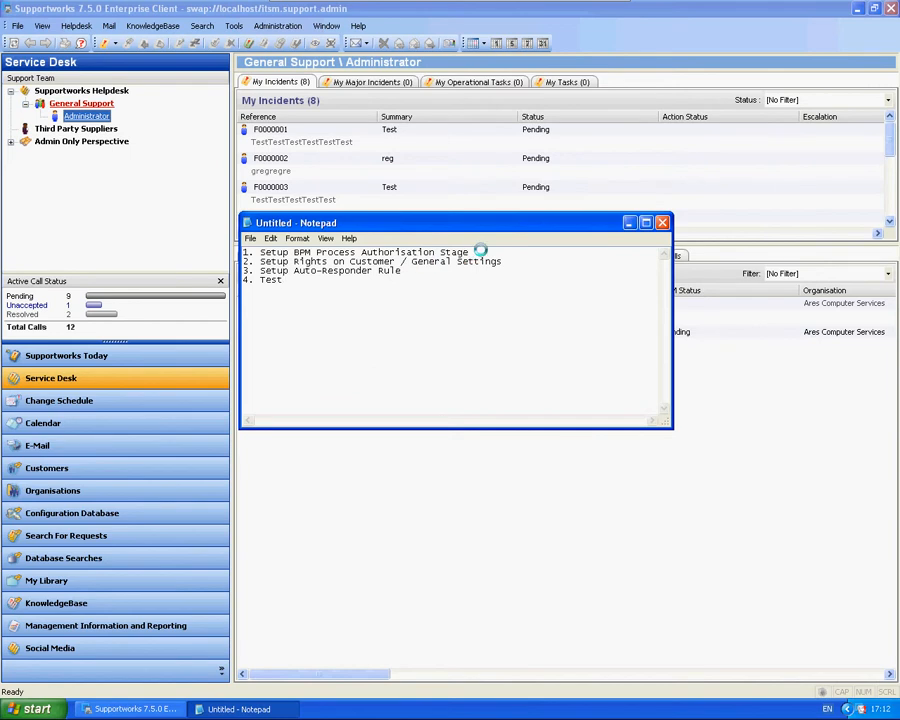
- Highlight the "Setup BPM Process Authorisation Stage" item in the Notepad checklist, switch back to Supportworks and open the Process Settings
drag(470, 252, 222, 248)
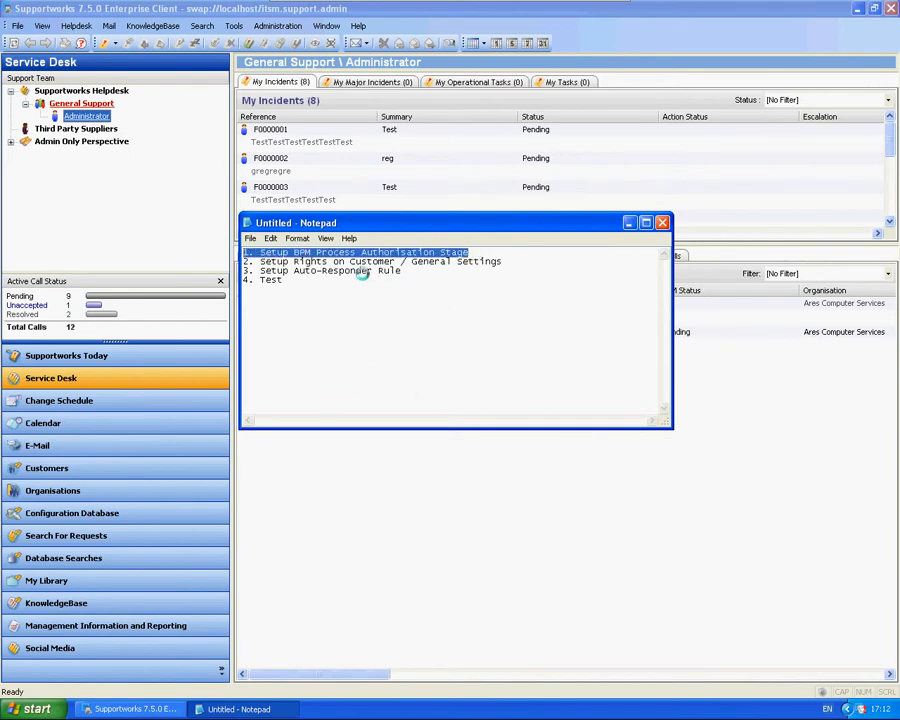
click(395, 9)
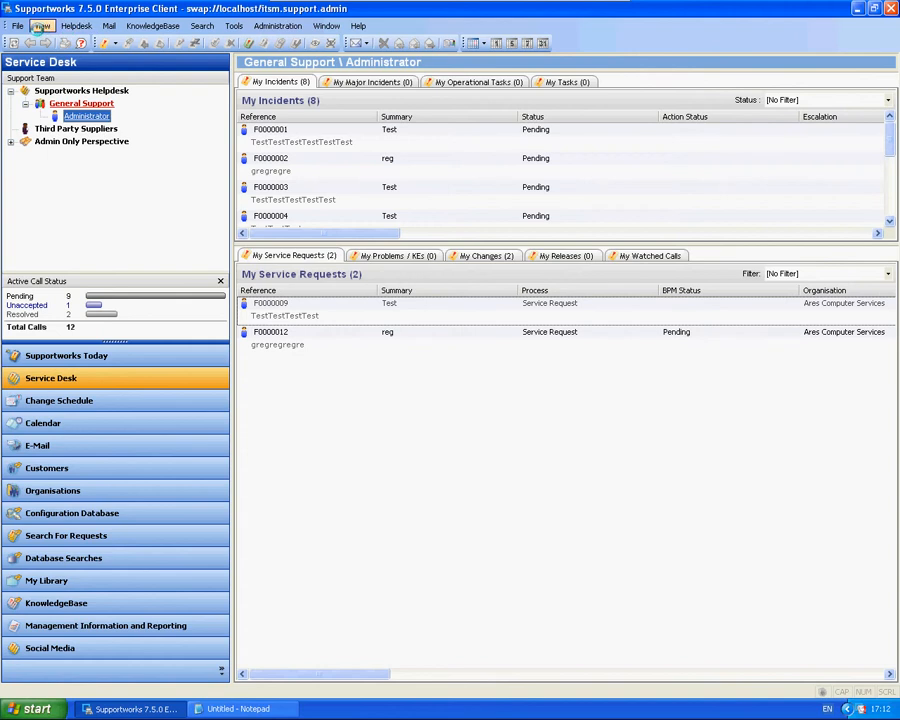
click(17, 26)
mouse_move(66, 58)
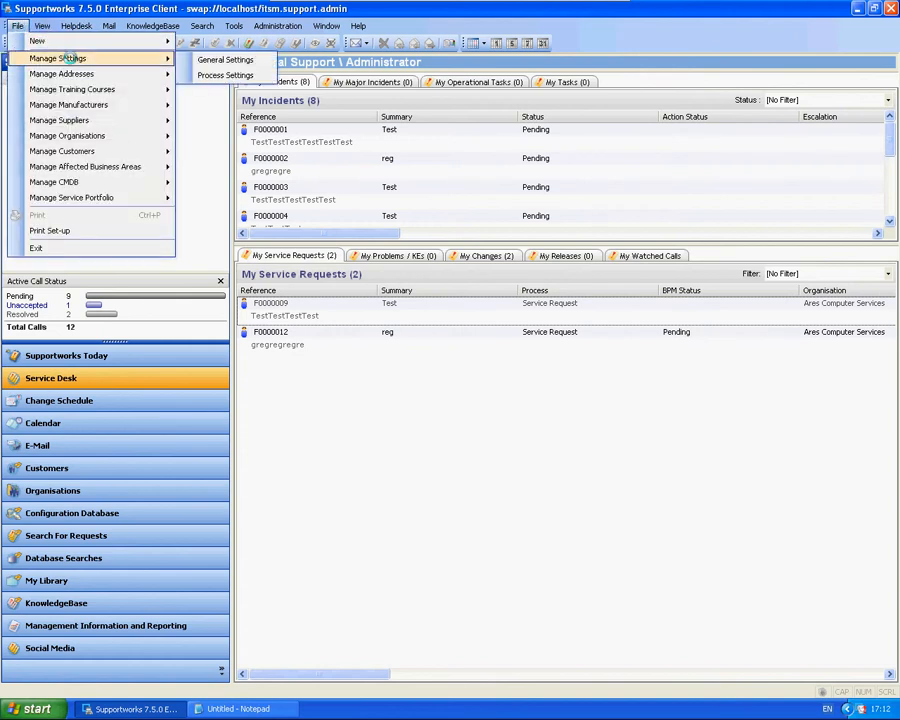
click(226, 75)
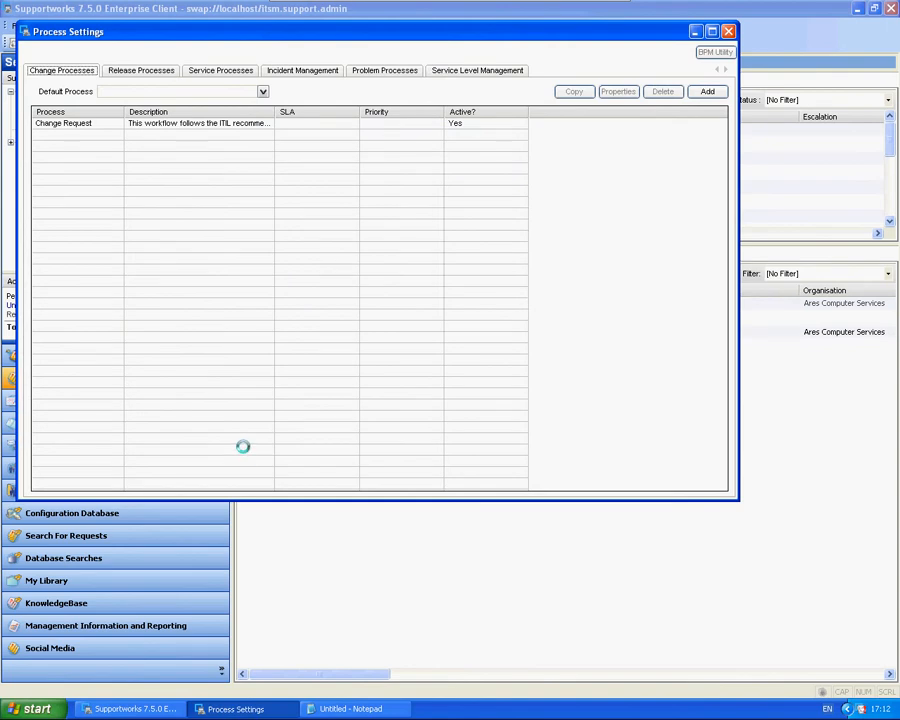
- Open the Service Request business process from the service processes and show its process stages
click(212, 71)
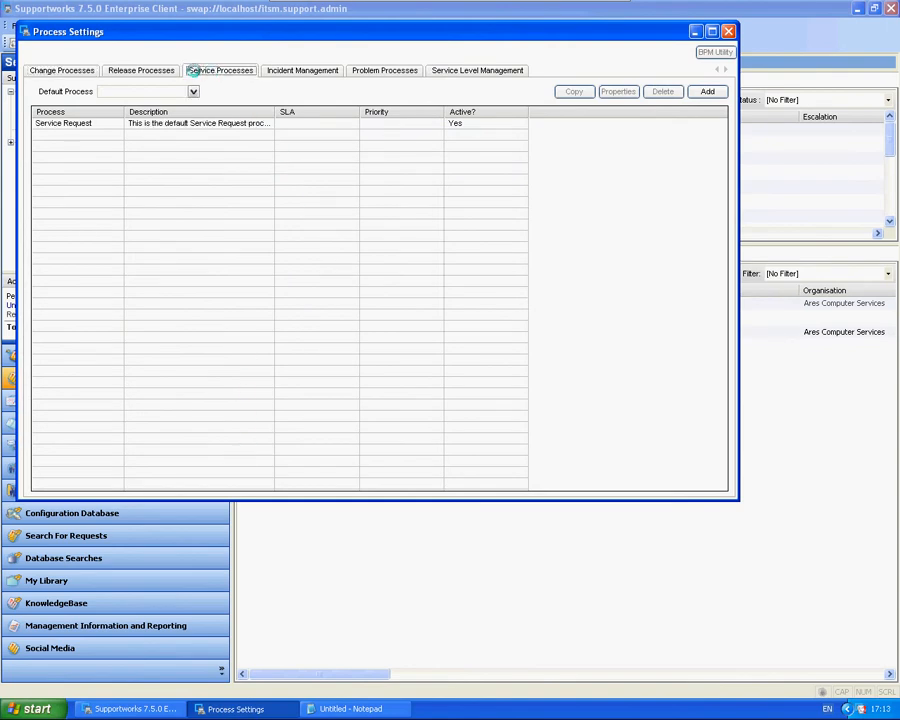
click(84, 123)
double_click(84, 123)
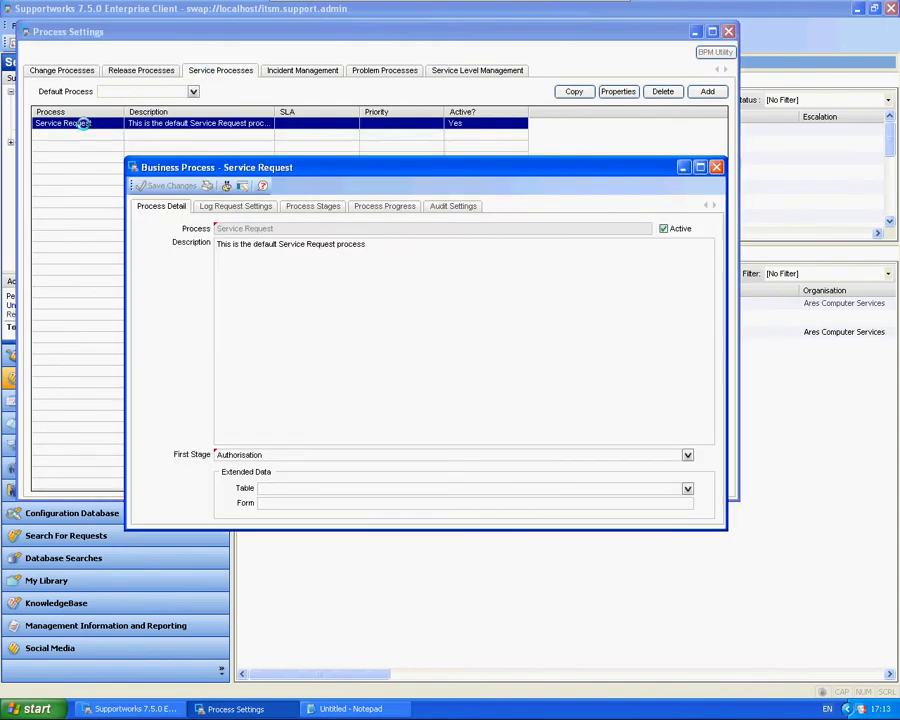
click(296, 205)
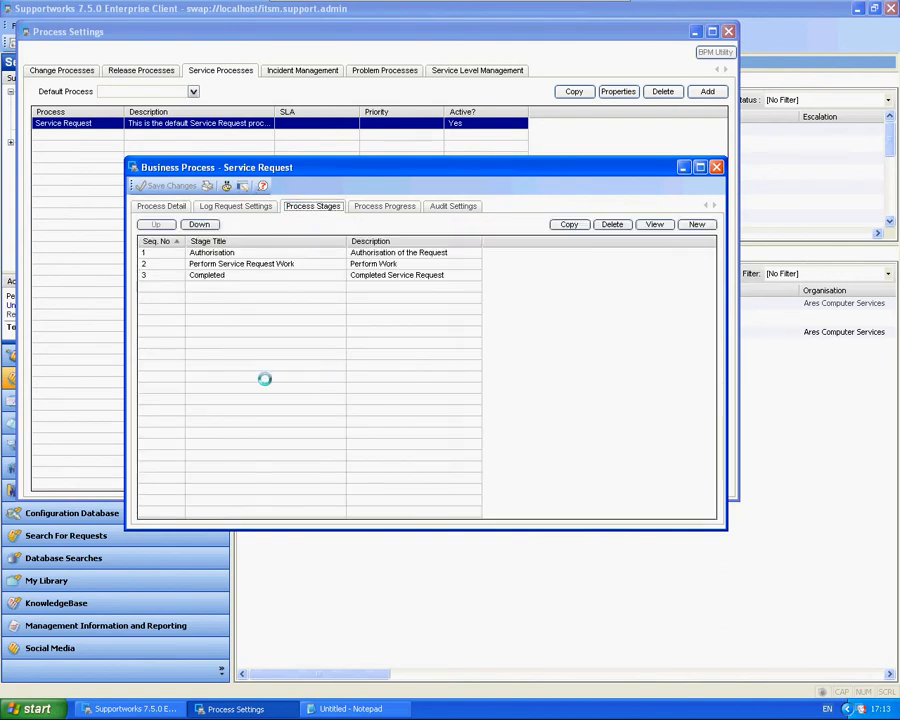
- Review the Authorisation stage's authoriser options and authorisation settings, and close the stage
double_click(235, 252)
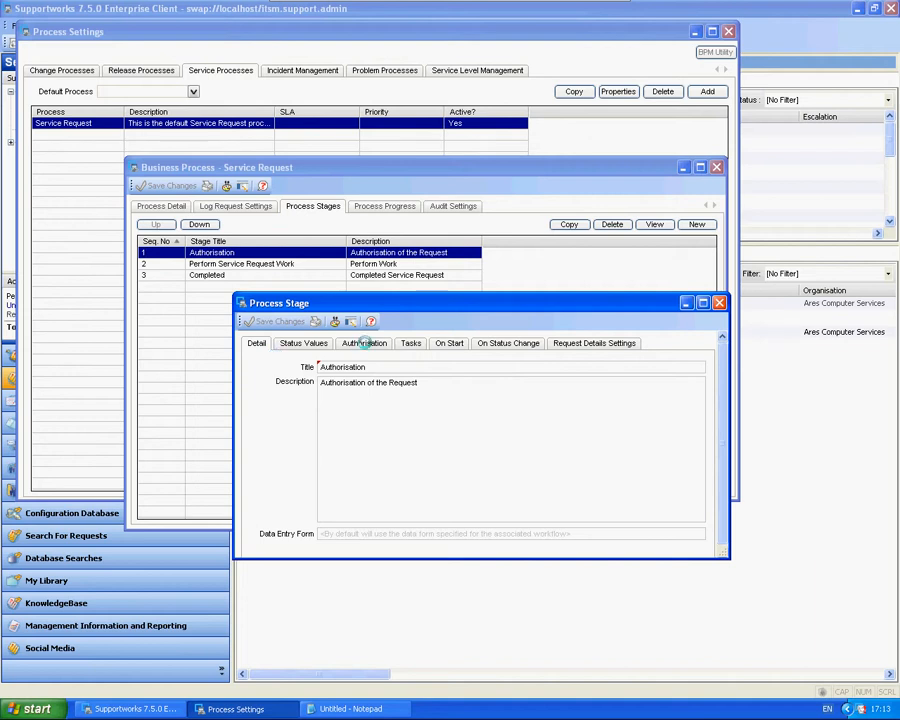
click(365, 343)
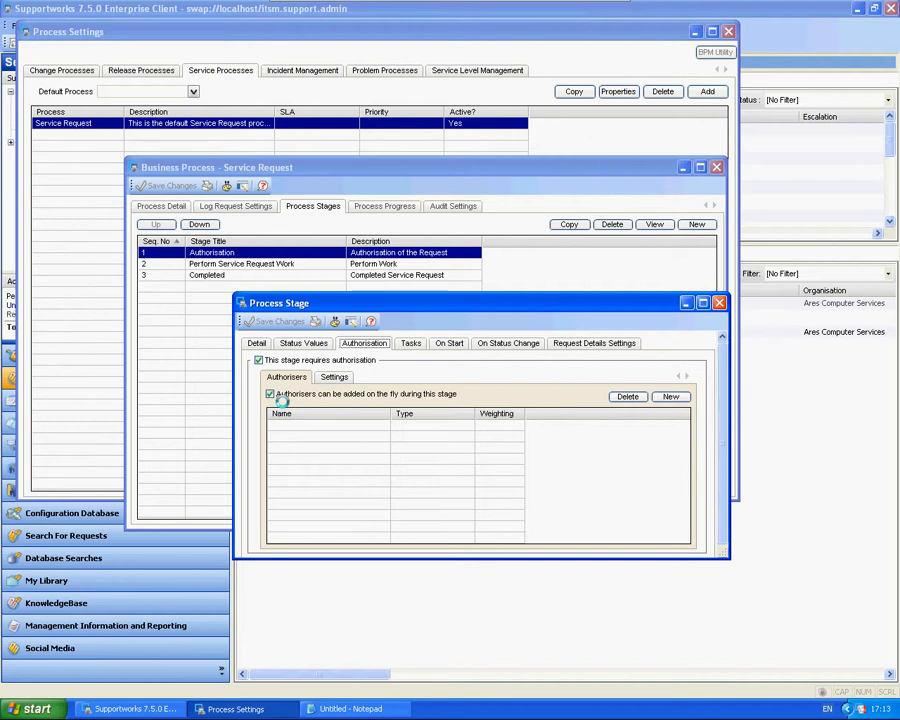
click(333, 377)
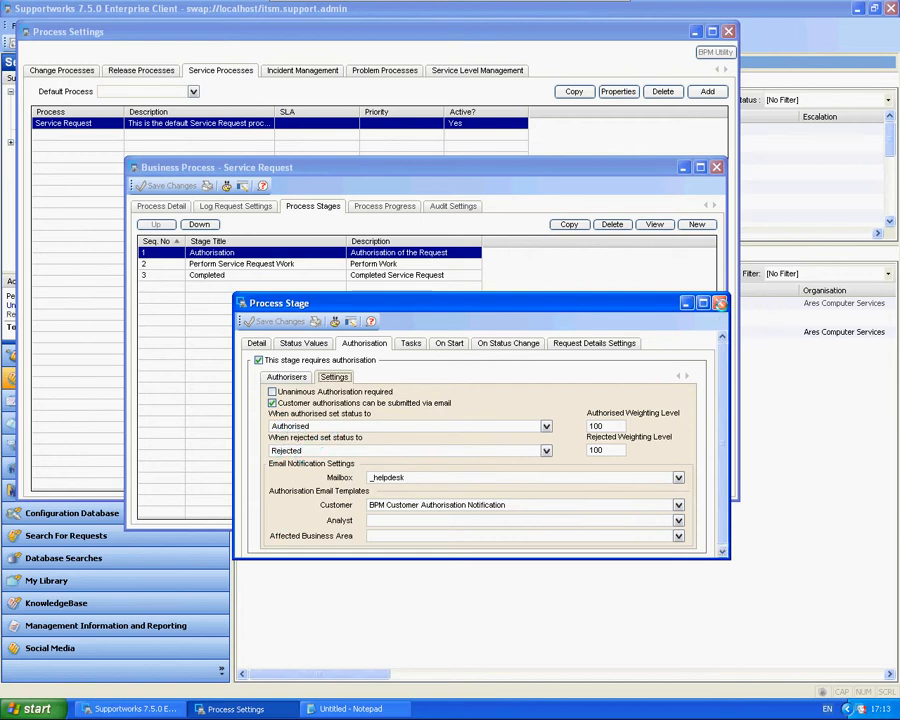
click(719, 302)
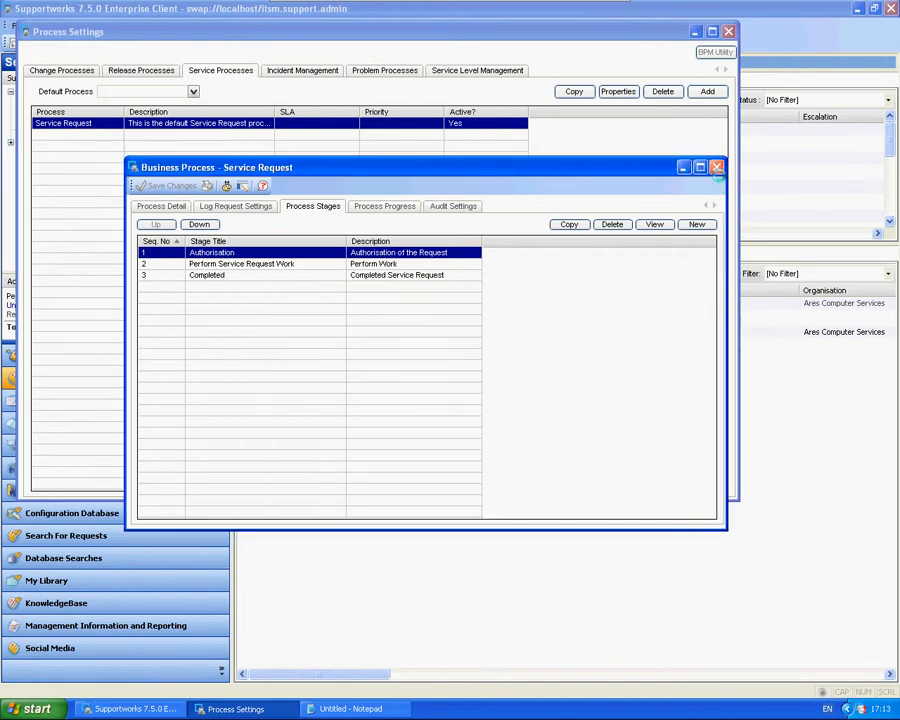
- Reopen the Authorisation stage to check its email notification mailbox and customer template settings, and close all the process windows
double_click(228, 253)
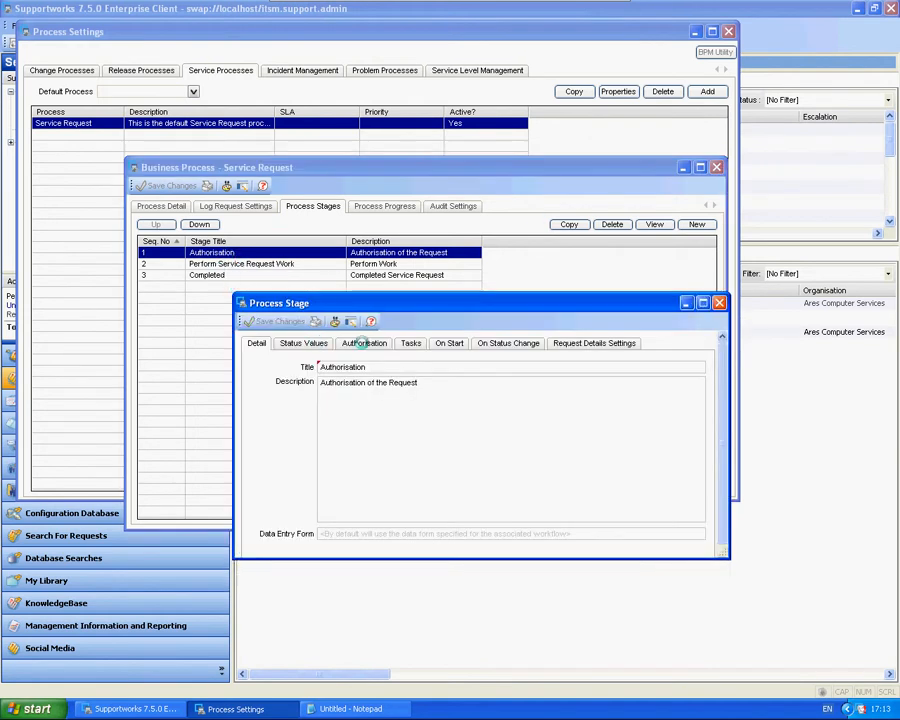
click(362, 343)
click(334, 376)
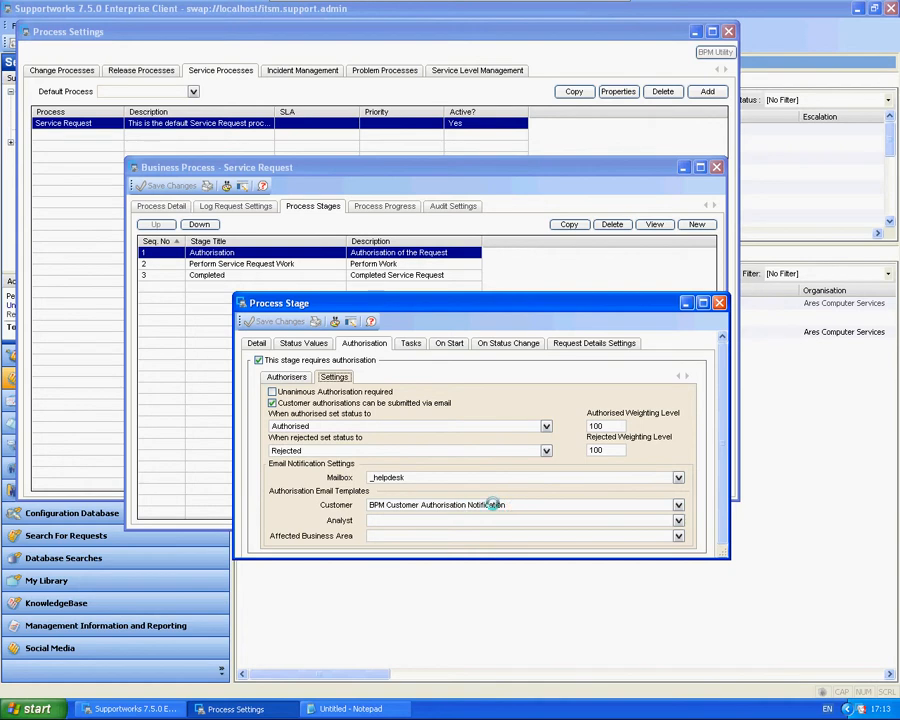
click(719, 302)
click(716, 167)
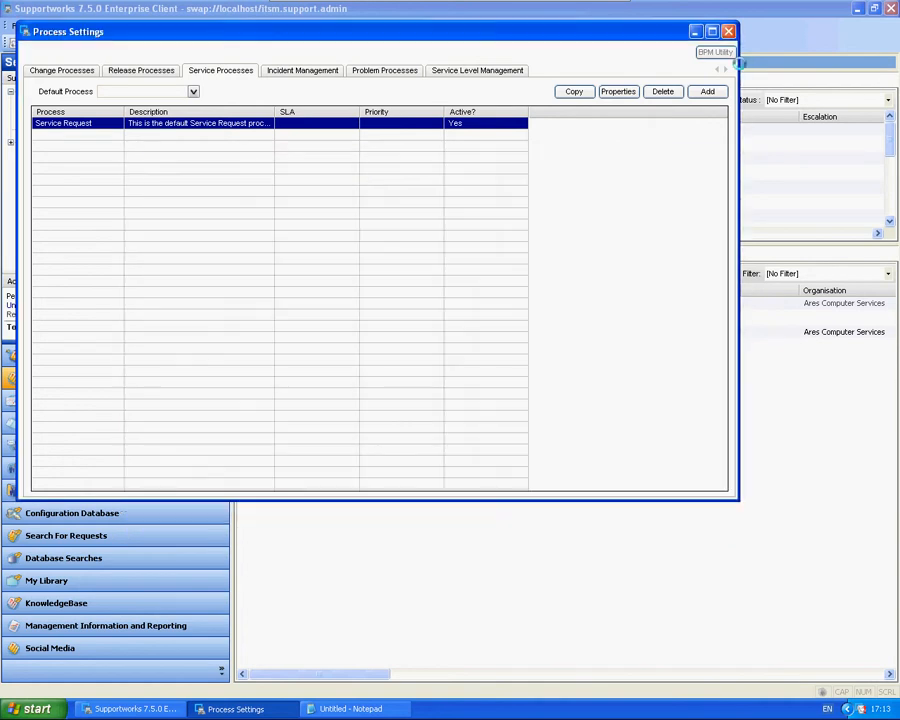
click(729, 31)
- Switch to the Notepad checklist, highlight the "Setup Rights on Customer / General Settings" item, and minimise the notes
click(235, 709)
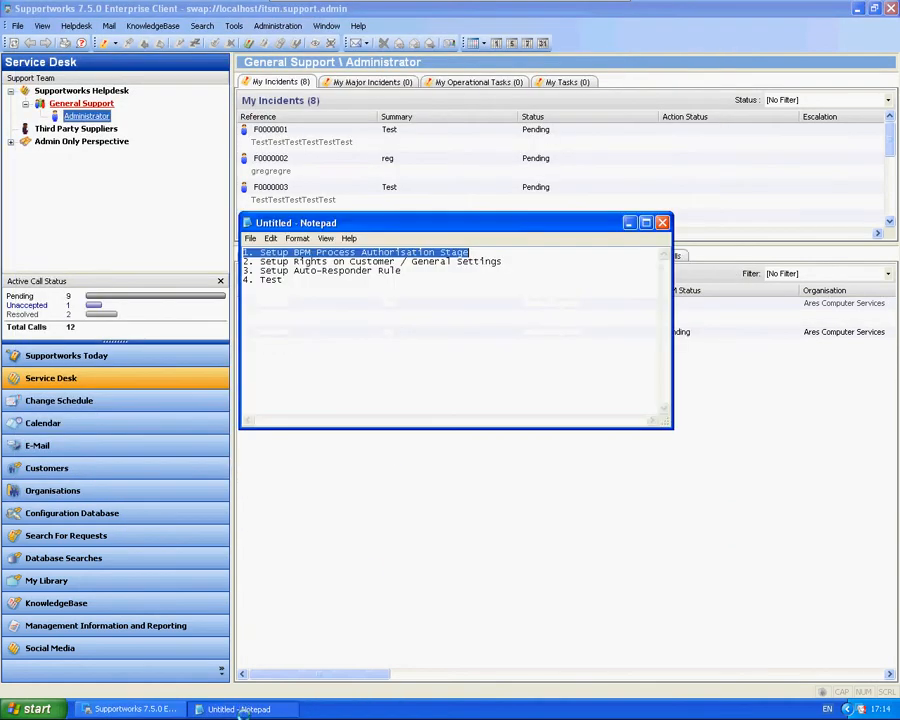
drag(504, 261, 243, 261)
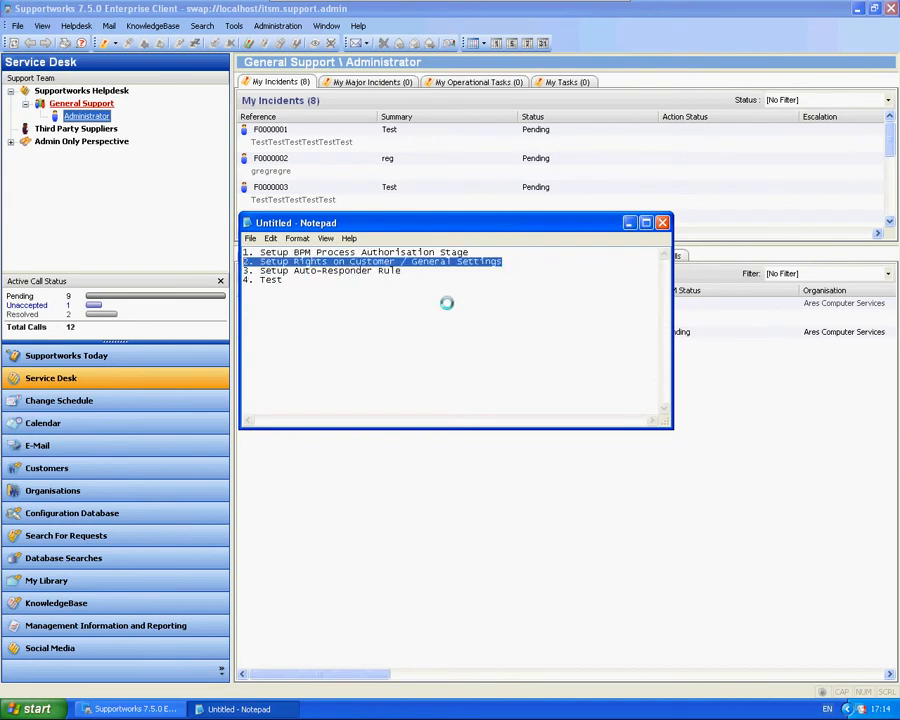
click(415, 262)
drag(415, 262, 496, 261)
click(503, 261)
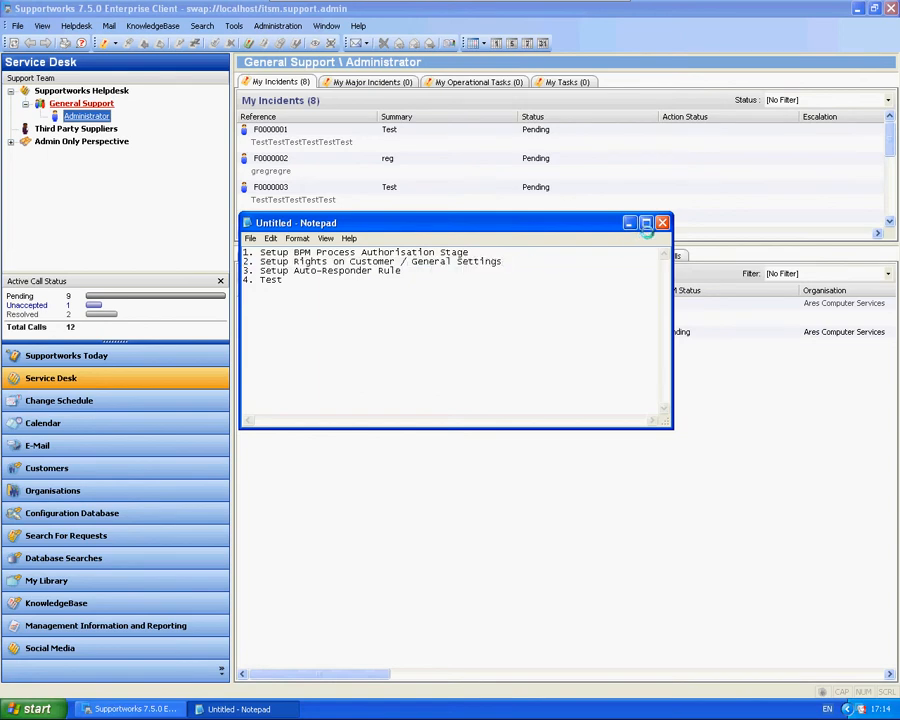
click(629, 222)
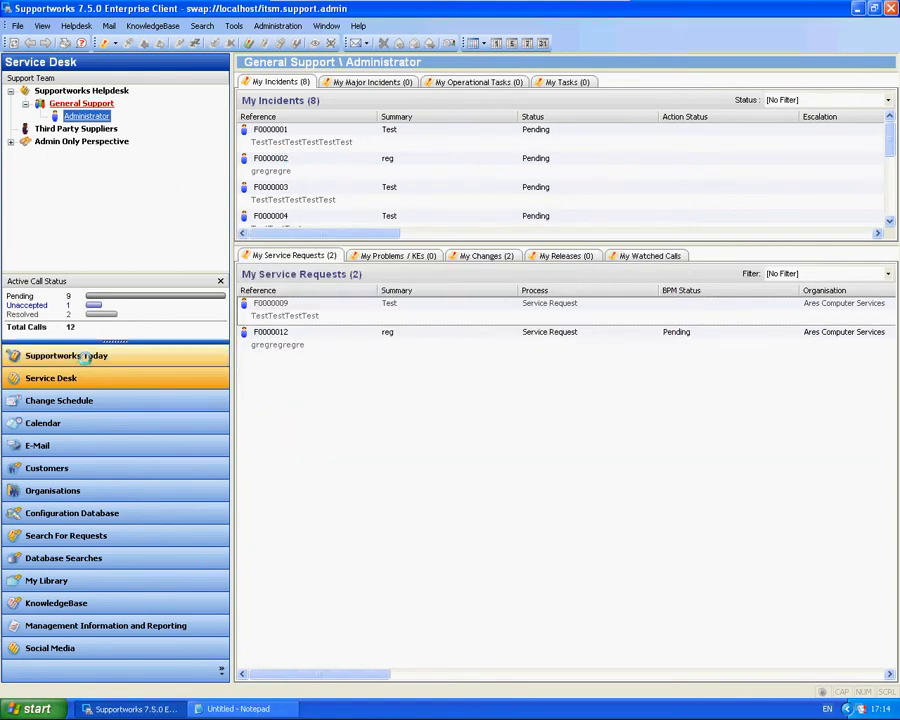
- Check the self-service and email rights in the Test customer's Service Desk Access properties, and close the record
click(124, 467)
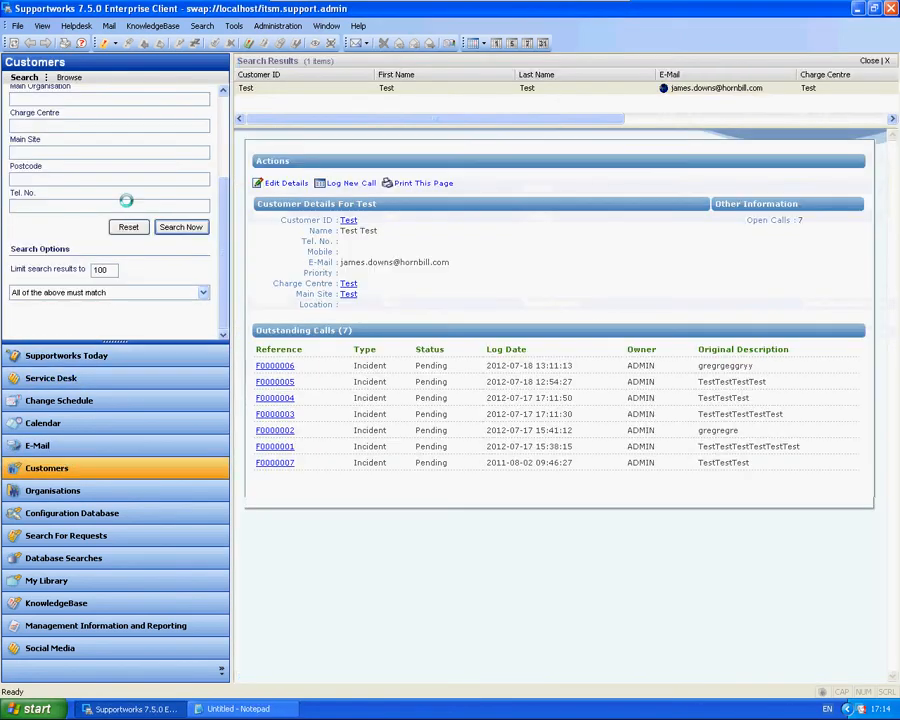
double_click(293, 88)
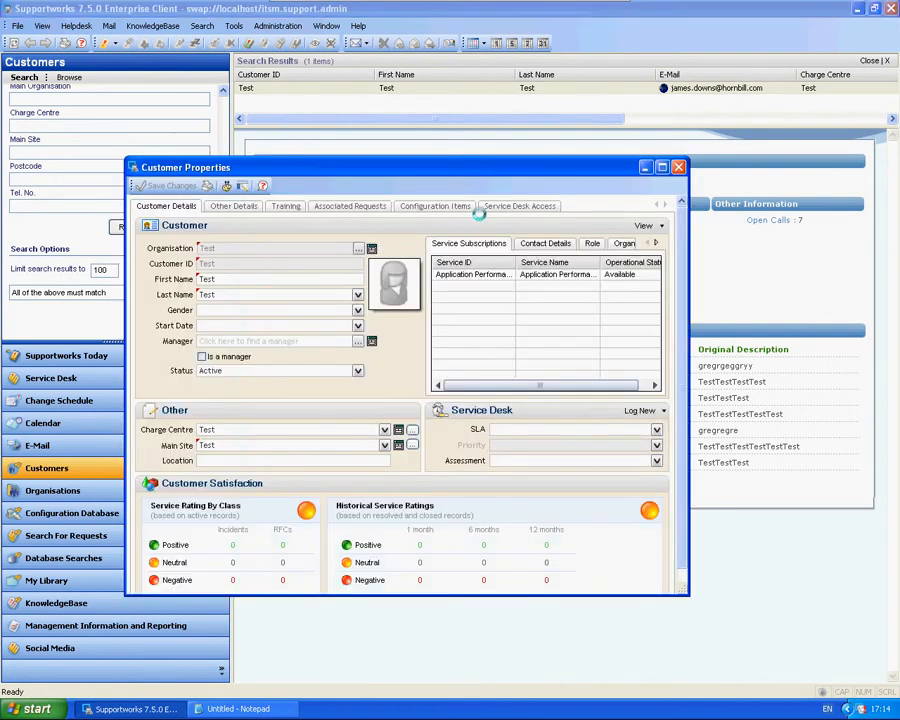
click(519, 206)
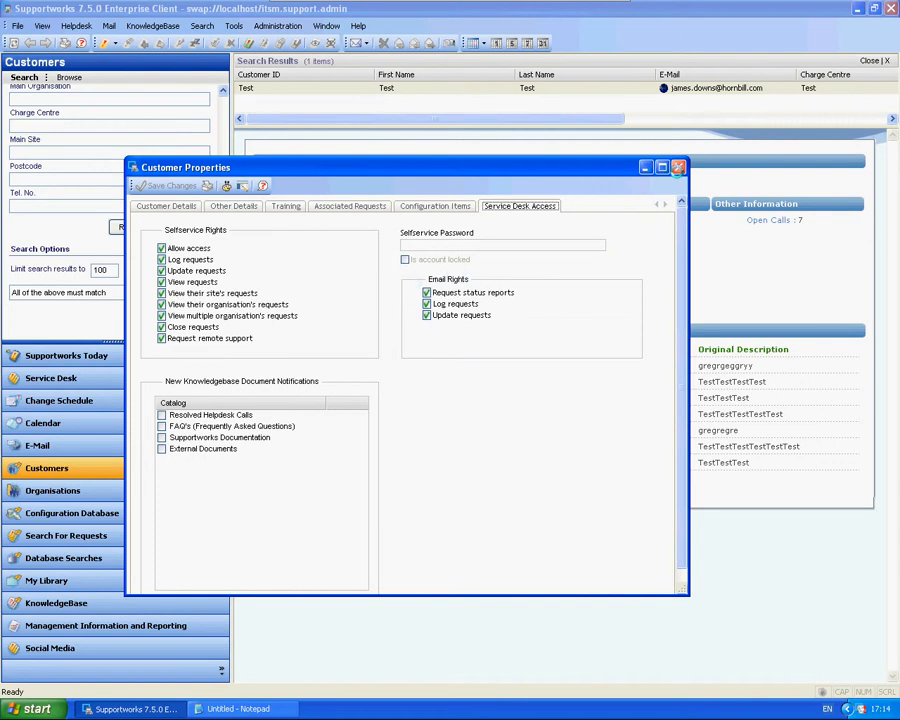
click(678, 169)
- Filter the general system settings to BPM, inspect BPM.AUTHORISATION.EMAIL.ALLOWFORCUSTOMERS, and close the settings windows
click(17, 25)
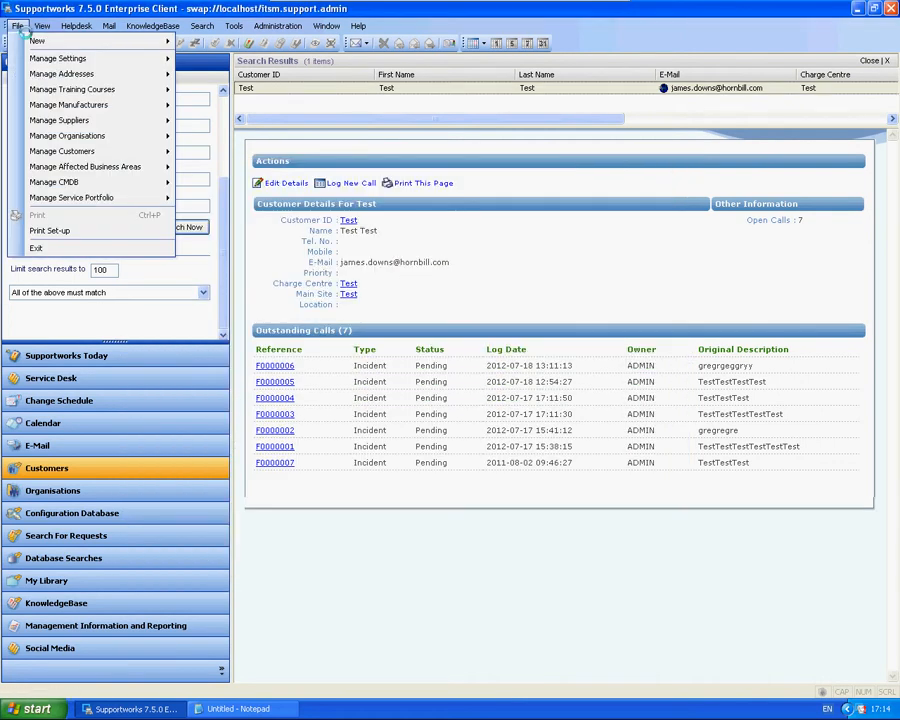
mouse_move(125, 58)
click(225, 59)
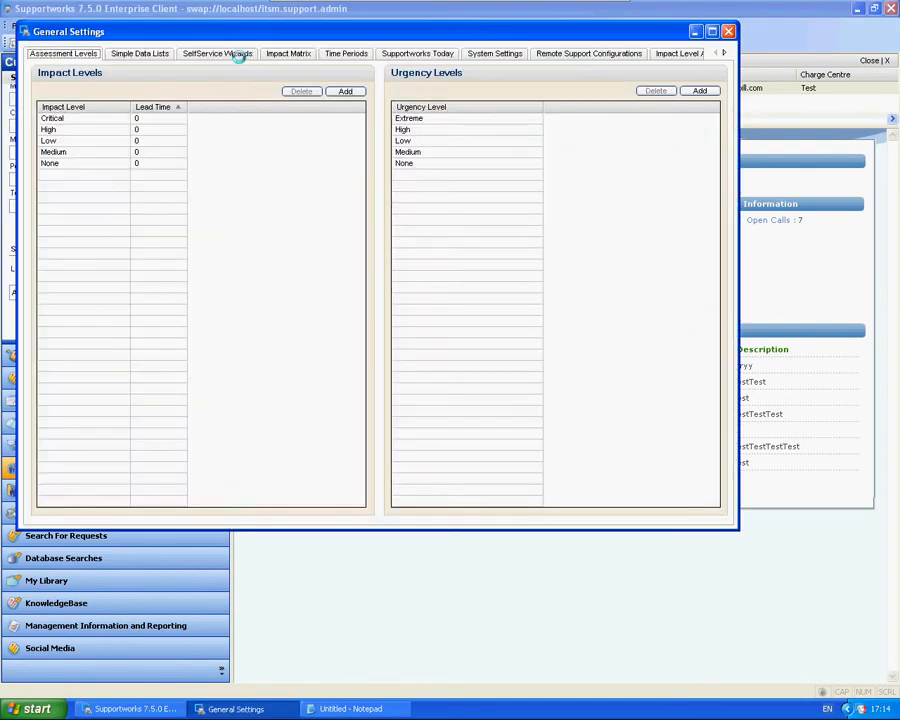
click(493, 54)
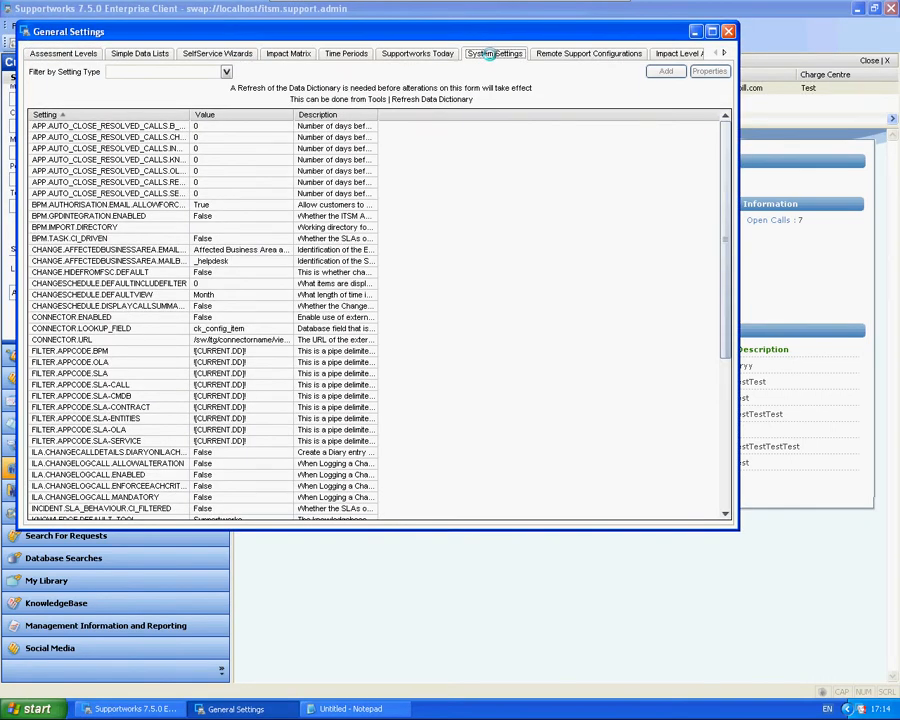
click(226, 72)
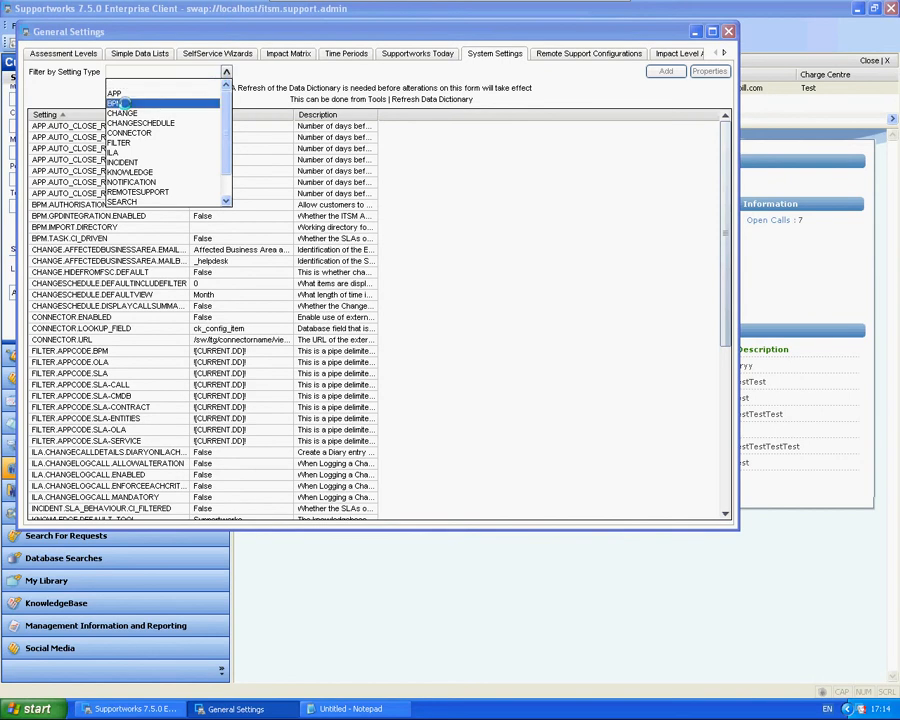
click(123, 104)
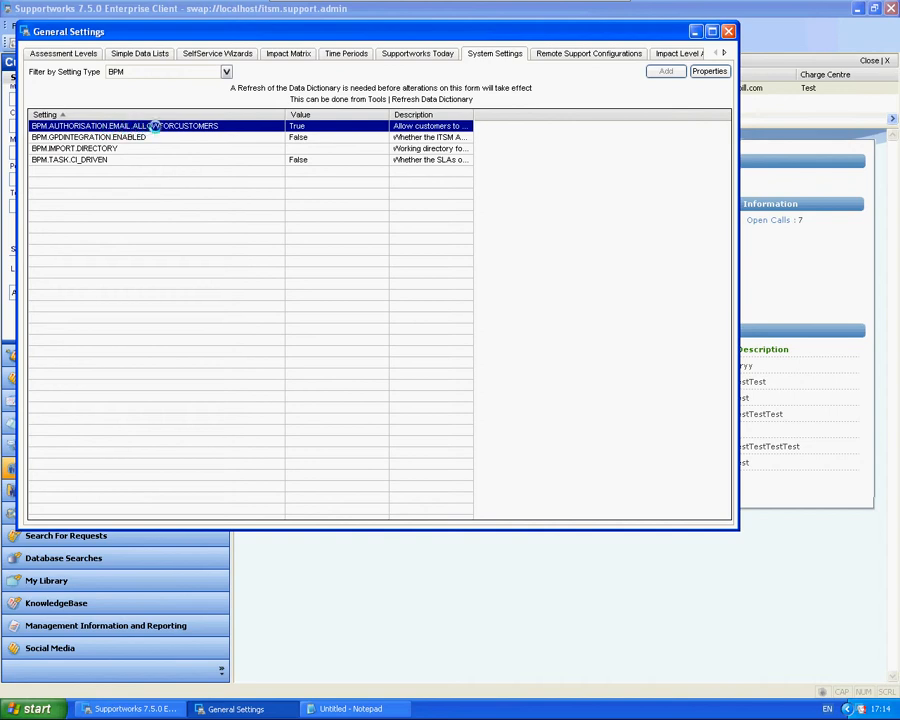
double_click(305, 125)
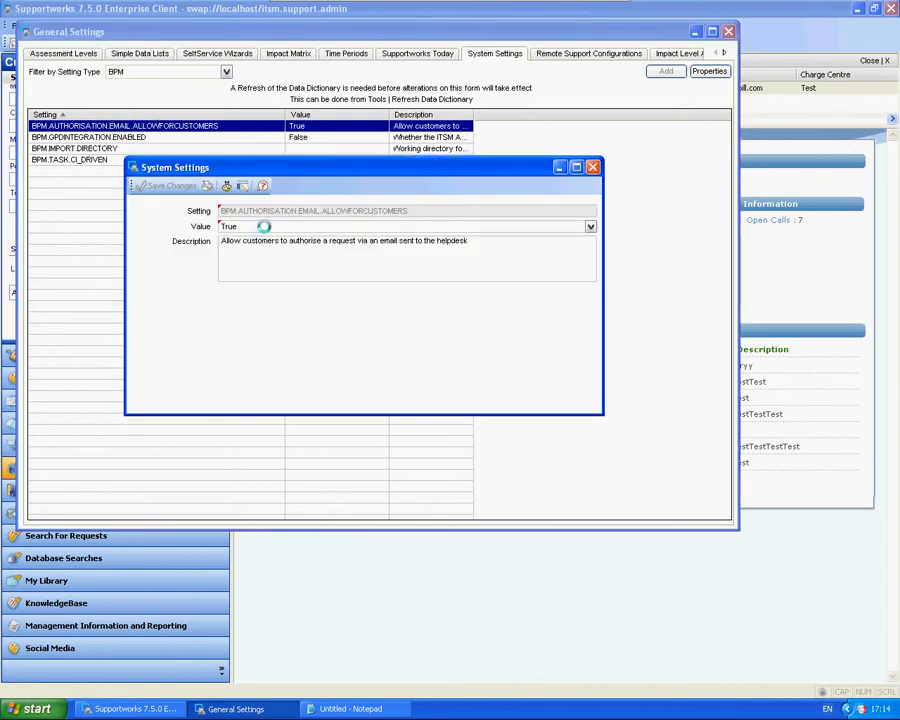
click(593, 168)
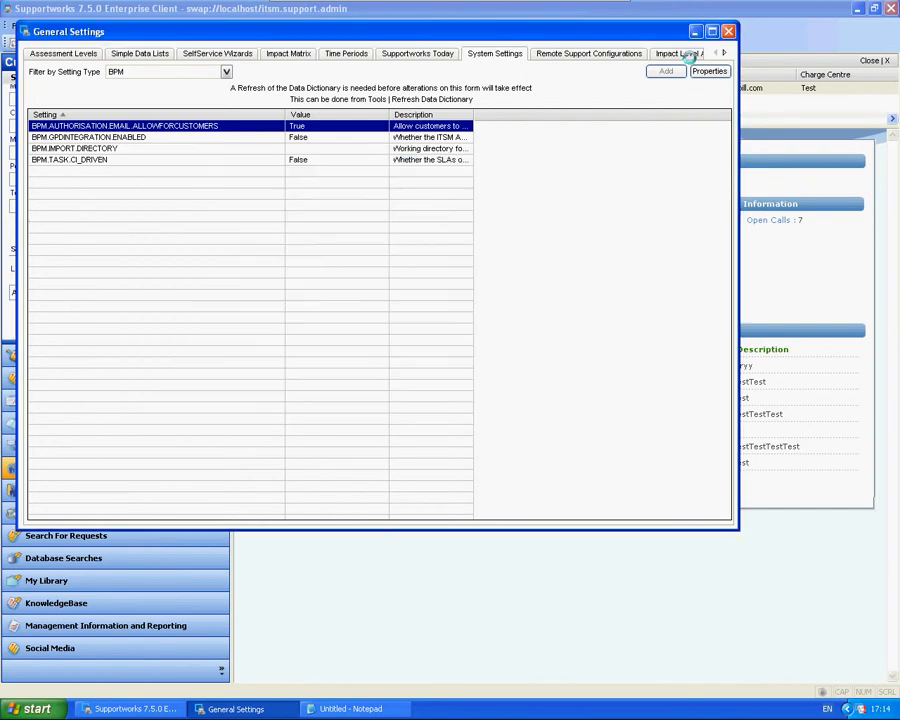
click(726, 33)
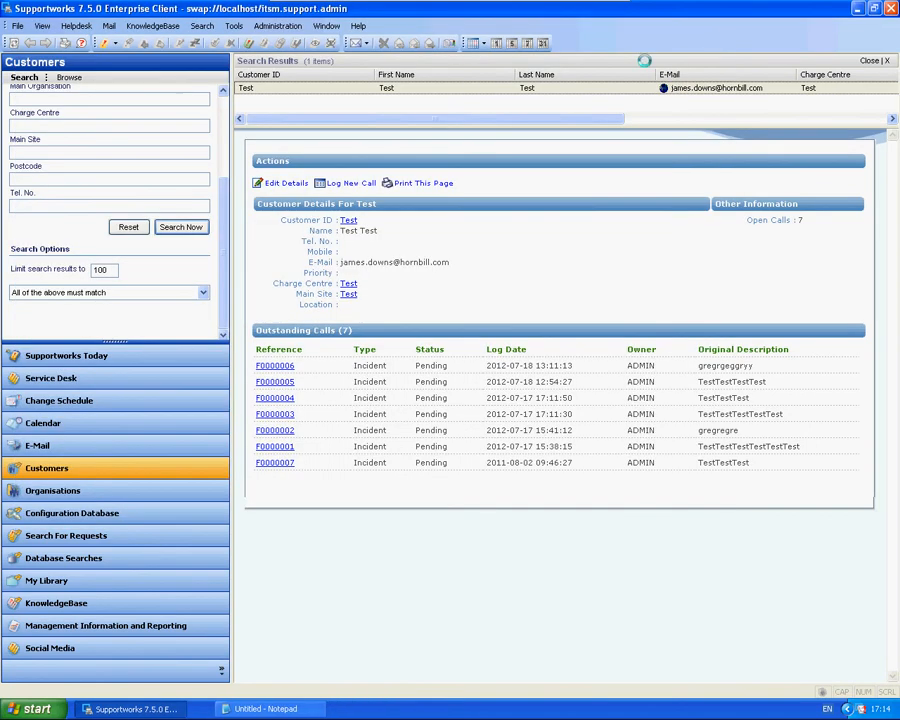
- Switch to the Notepad checklist, highlight the "Setup Auto-Responder Rule" item, and minimise the notes
click(228, 708)
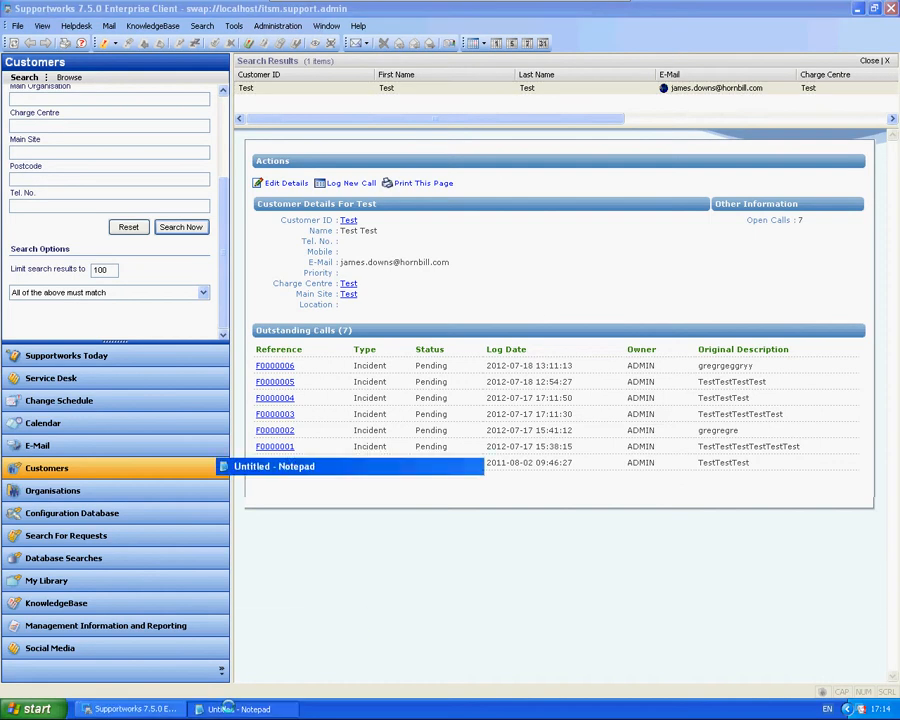
drag(424, 270, 228, 270)
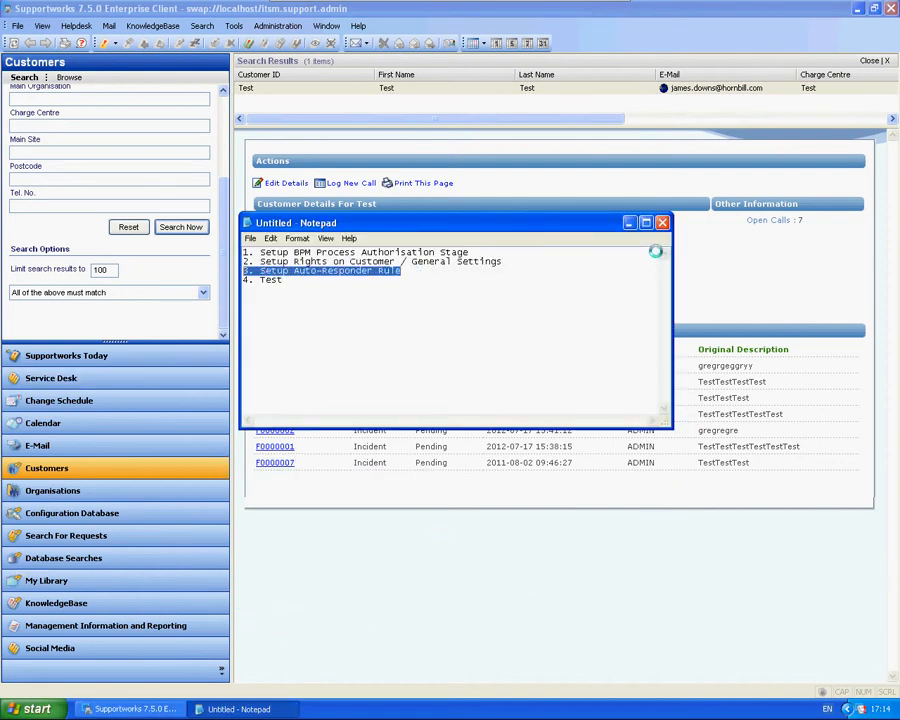
click(629, 222)
- Launch Supportworks Server Configuration from the Supportworks Server program group
click(37, 708)
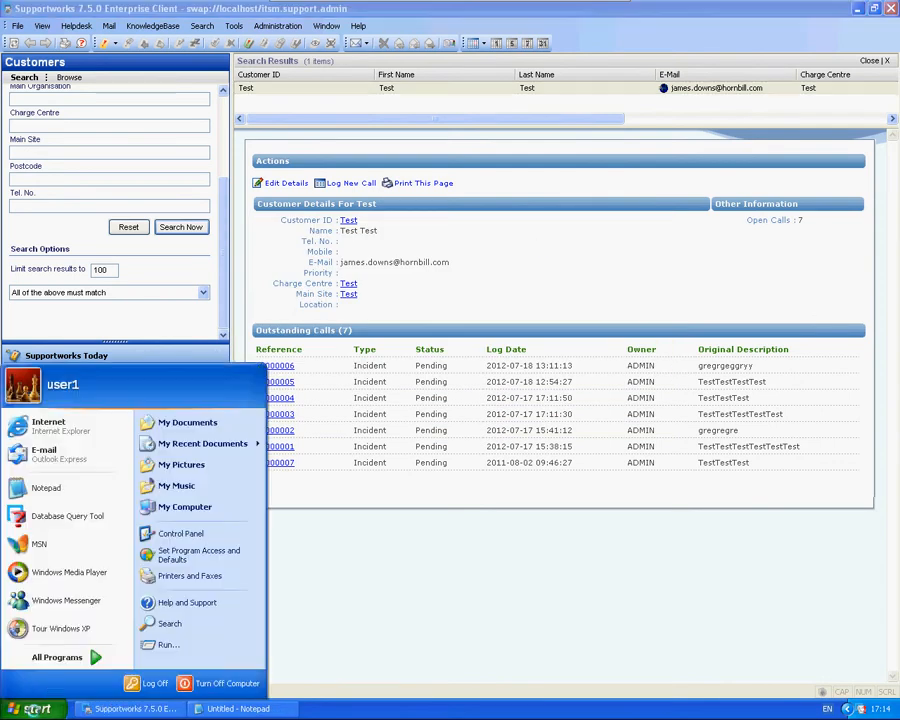
click(57, 658)
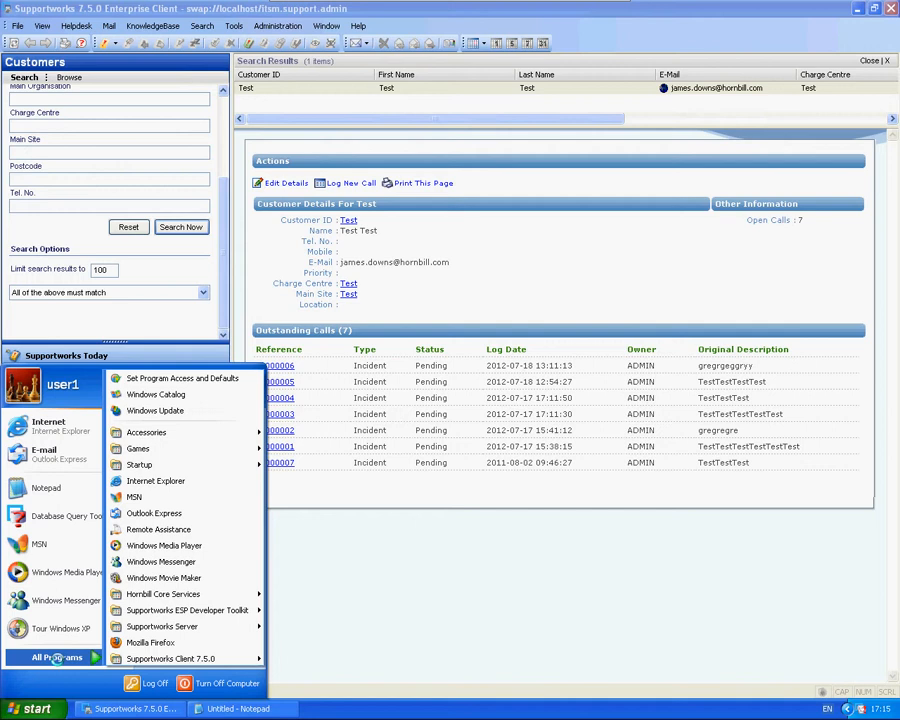
mouse_move(190, 626)
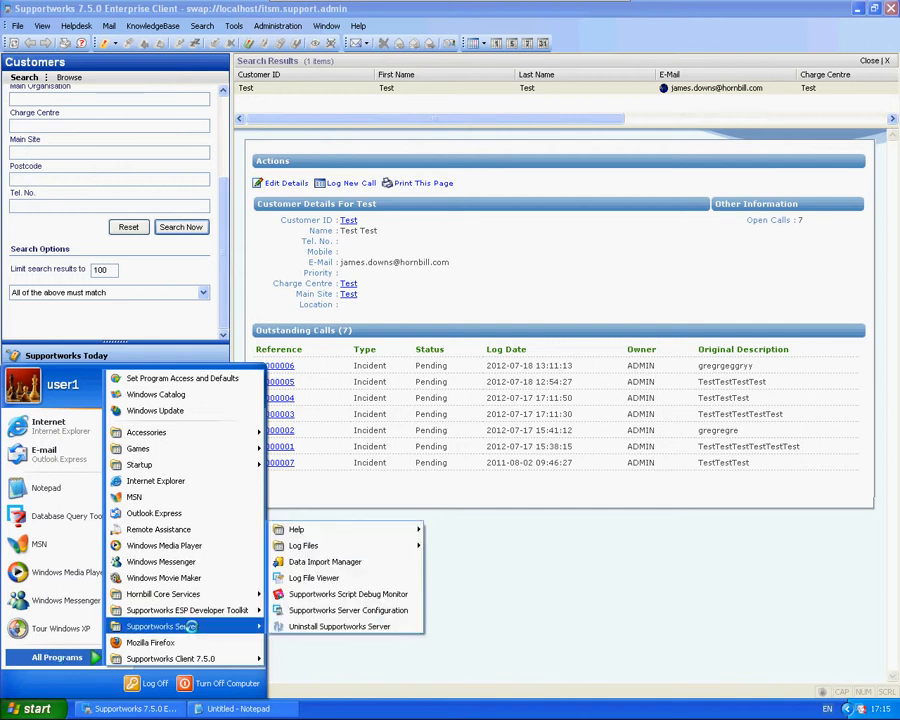
click(334, 611)
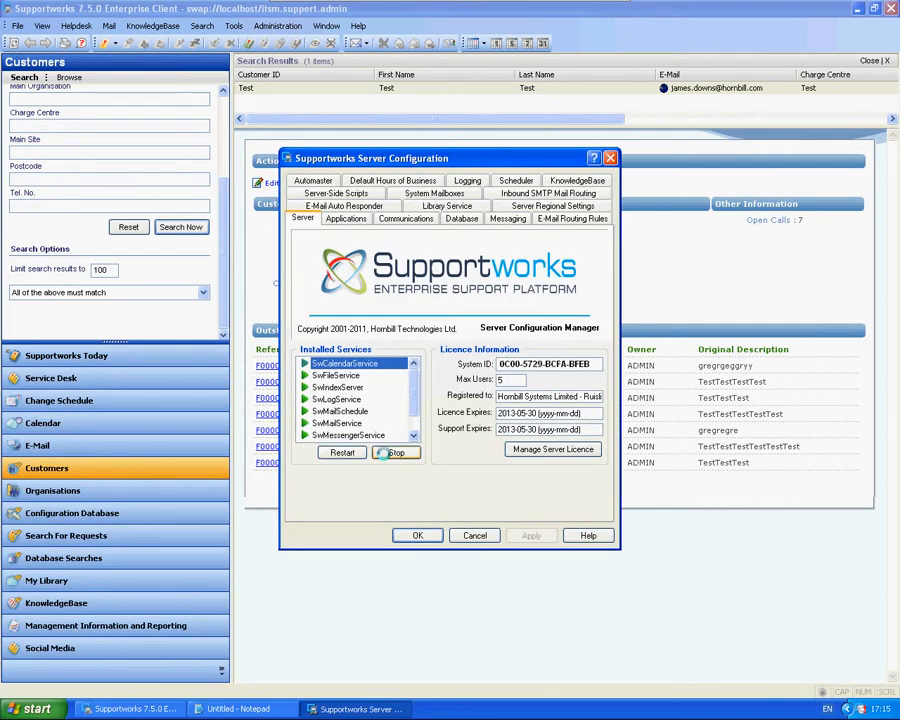
- Check the subject LIKE '%' e-mail routing rule, and open the properties of the ArAuthorise auto-responder rule
click(572, 218)
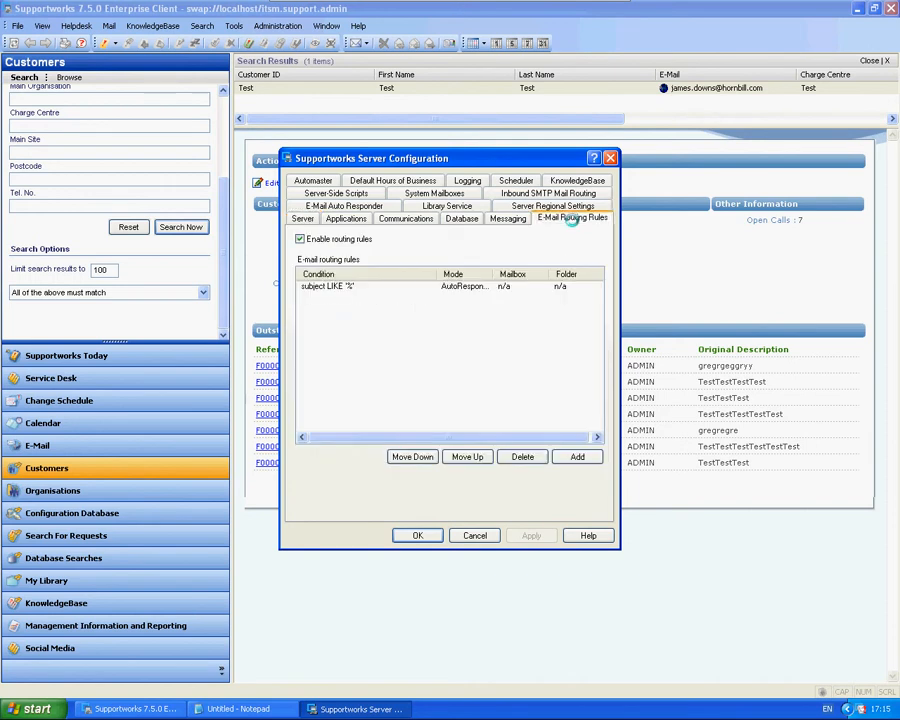
click(330, 286)
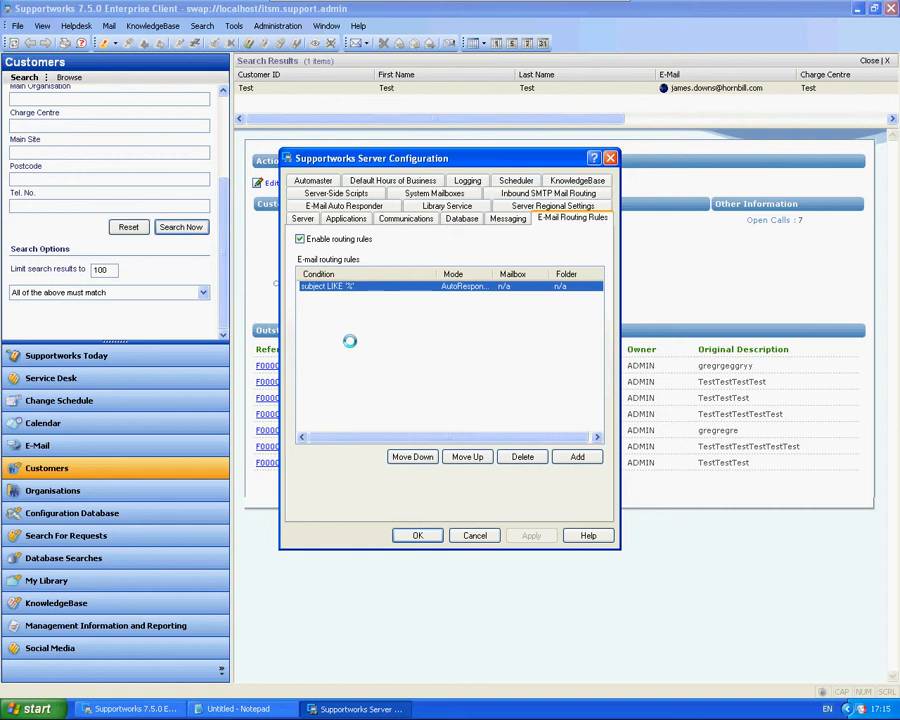
click(333, 205)
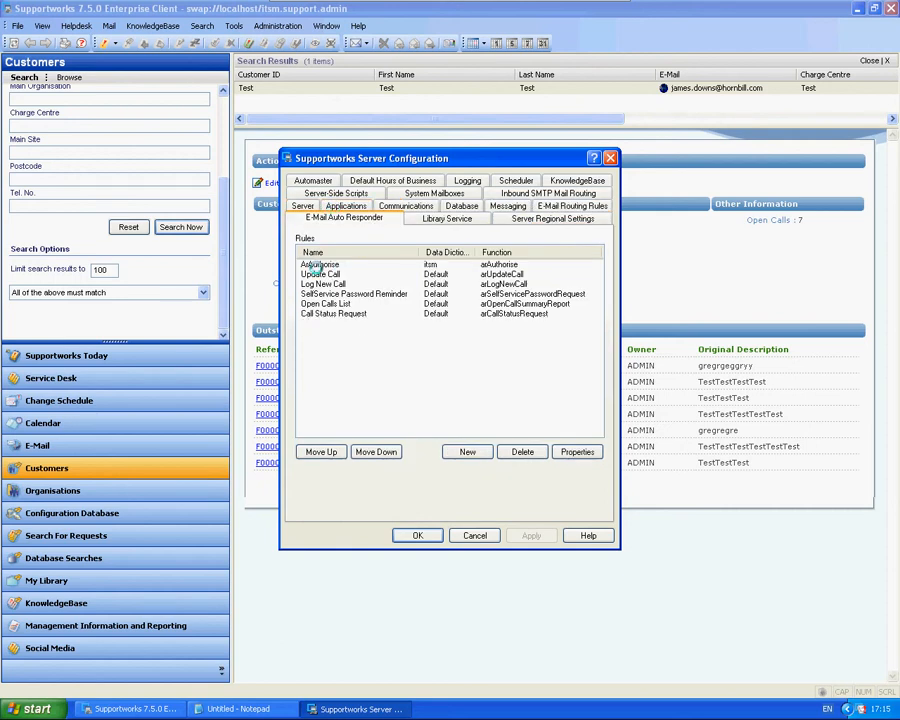
click(314, 264)
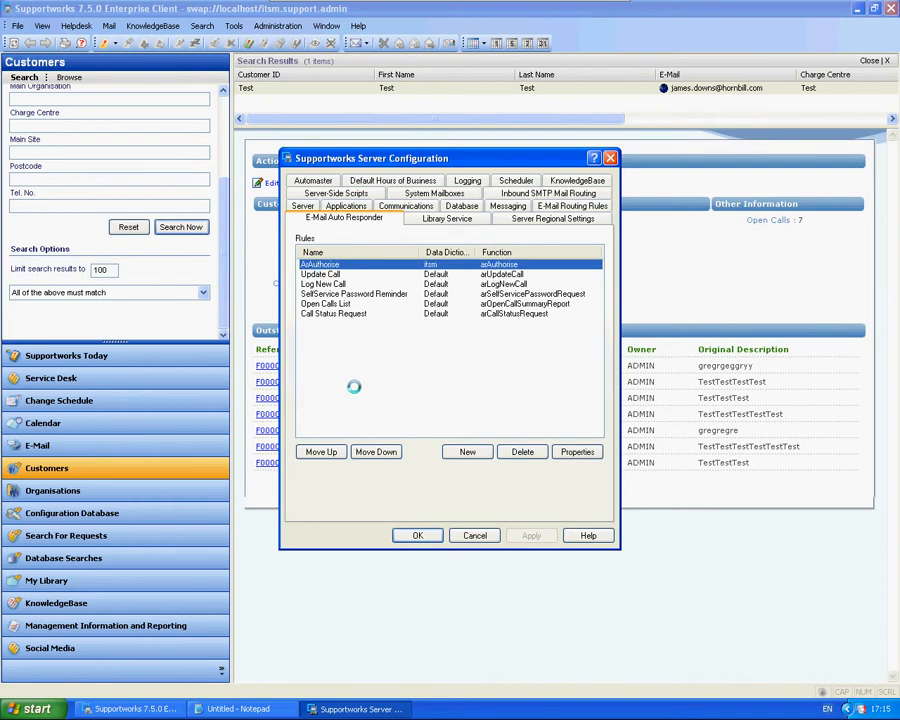
double_click(333, 264)
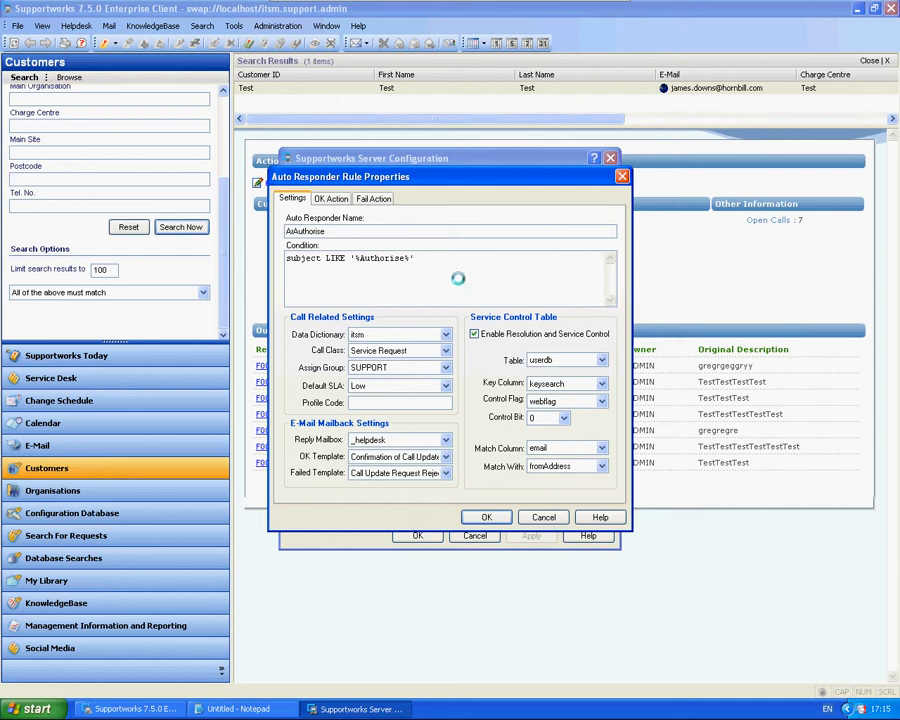
- Examine the Authorise keyword in the rule's condition and the callref and decision expressions mapped in its OK action
drag(406, 258, 359, 258)
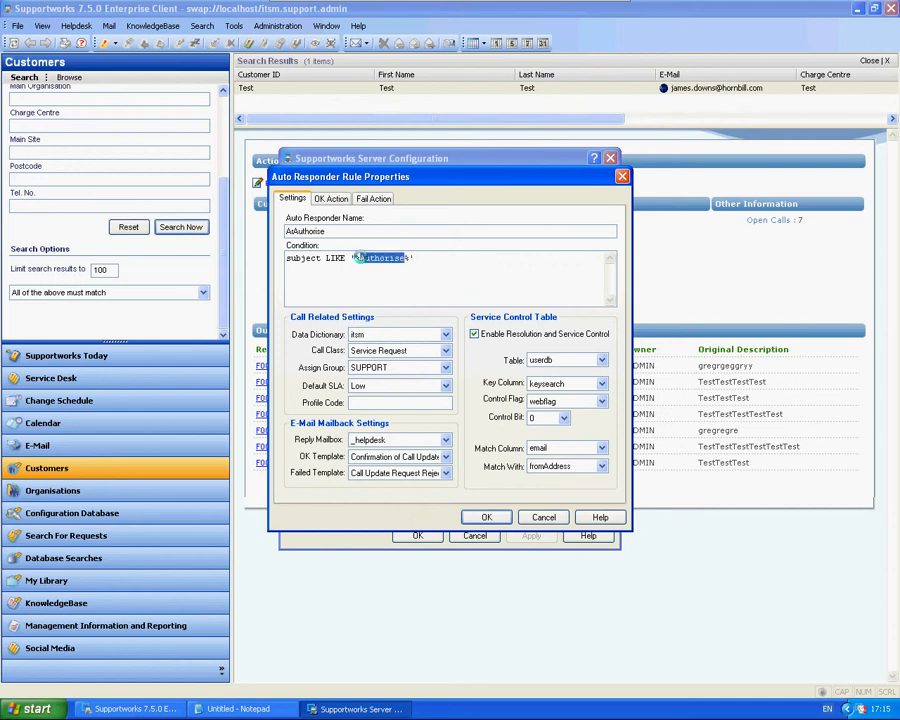
click(439, 268)
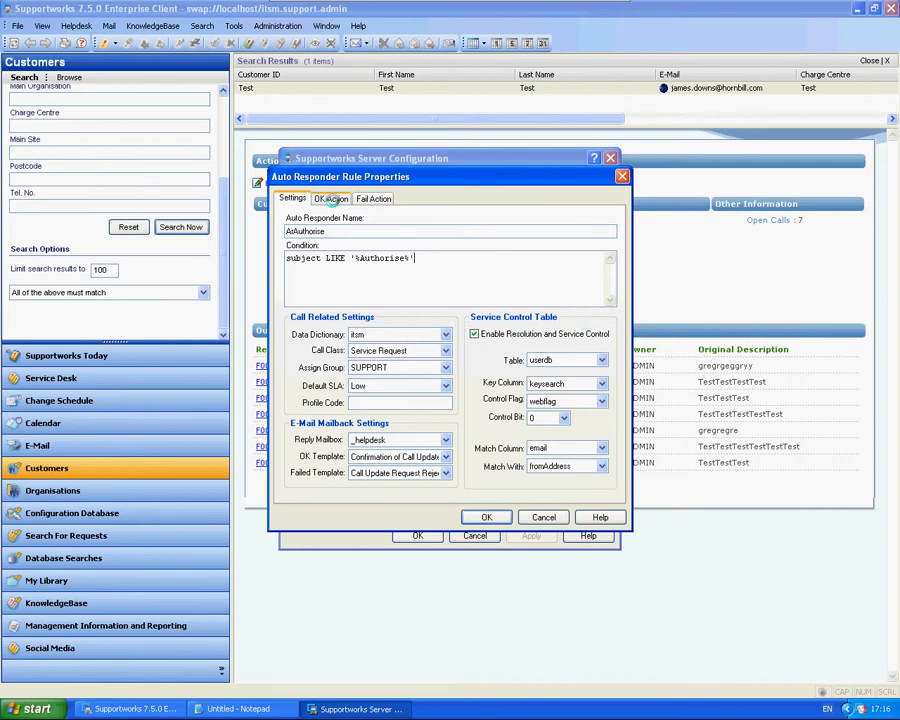
click(331, 199)
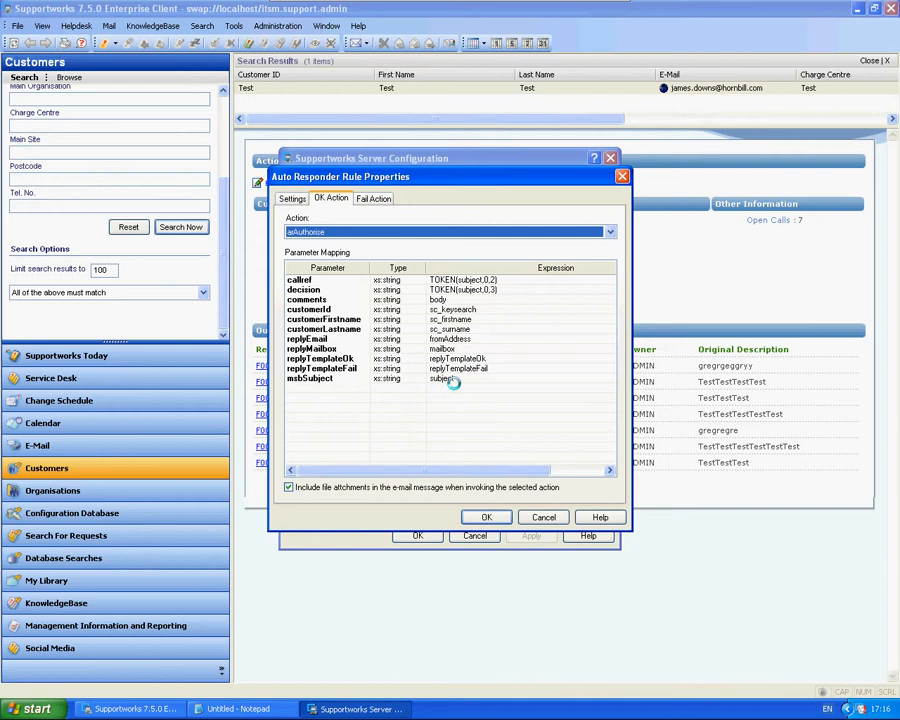
click(452, 280)
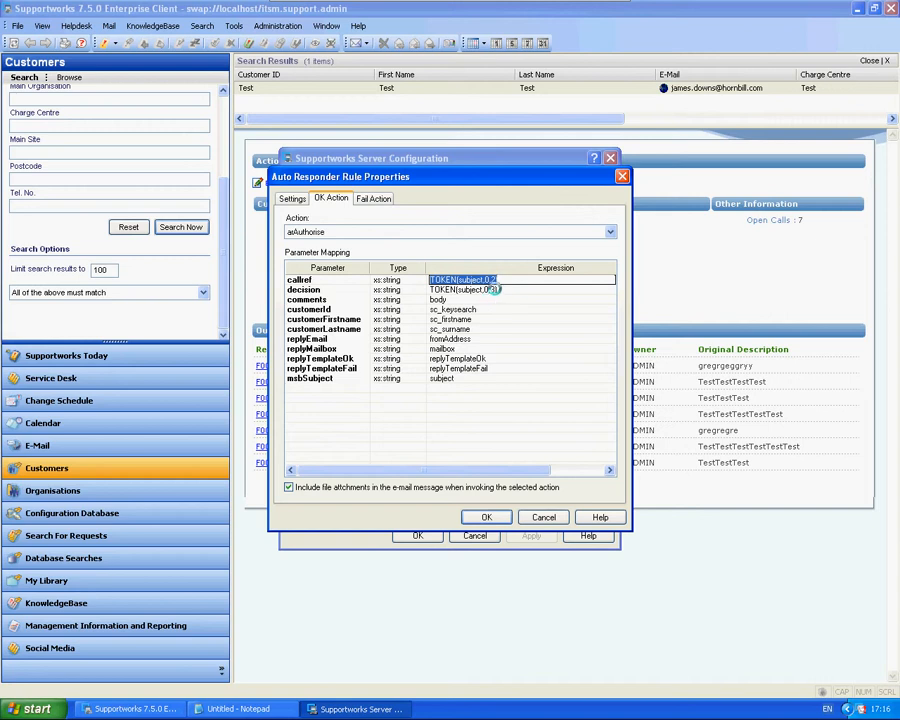
click(493, 281)
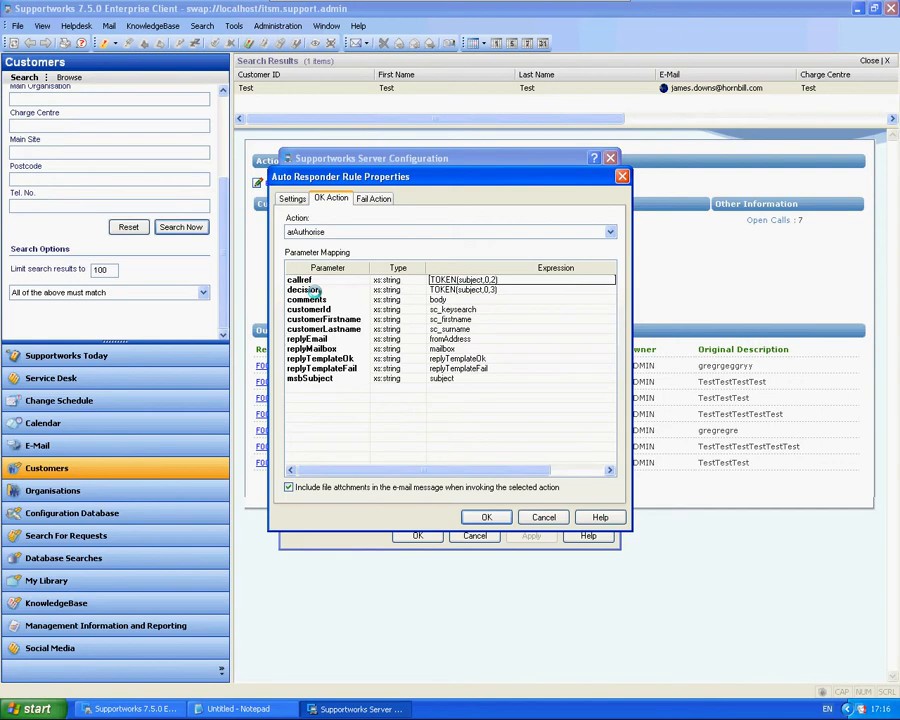
click(494, 290)
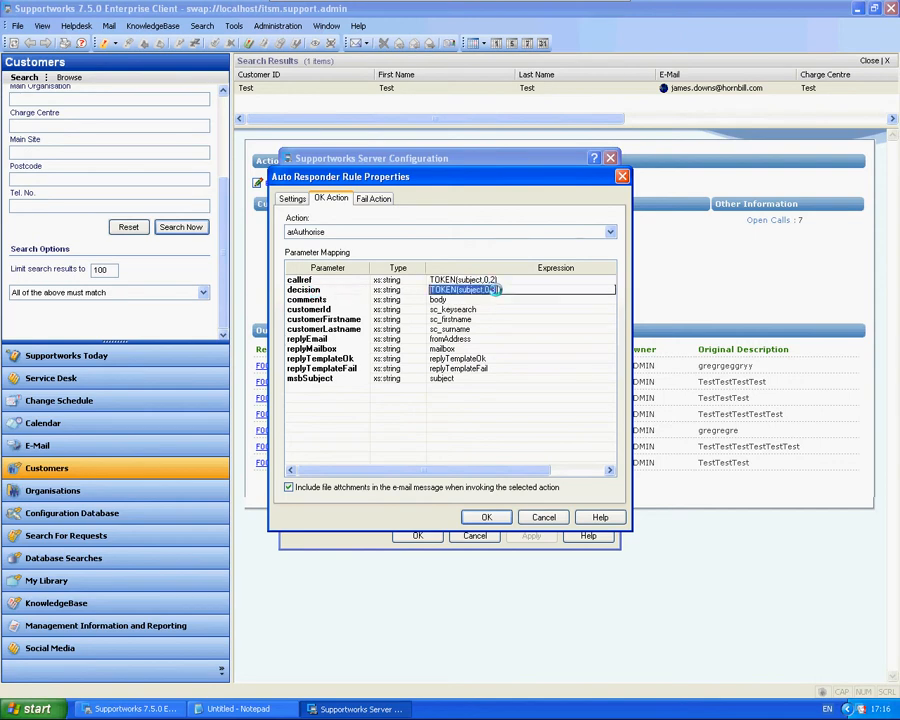
drag(495, 291, 490, 291)
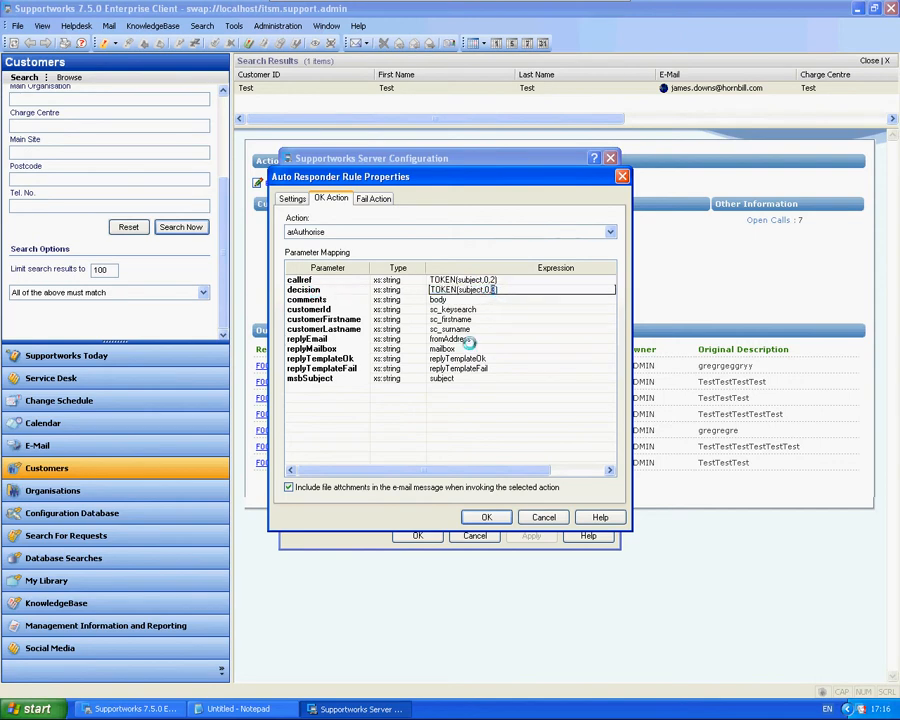
double_click(459, 289)
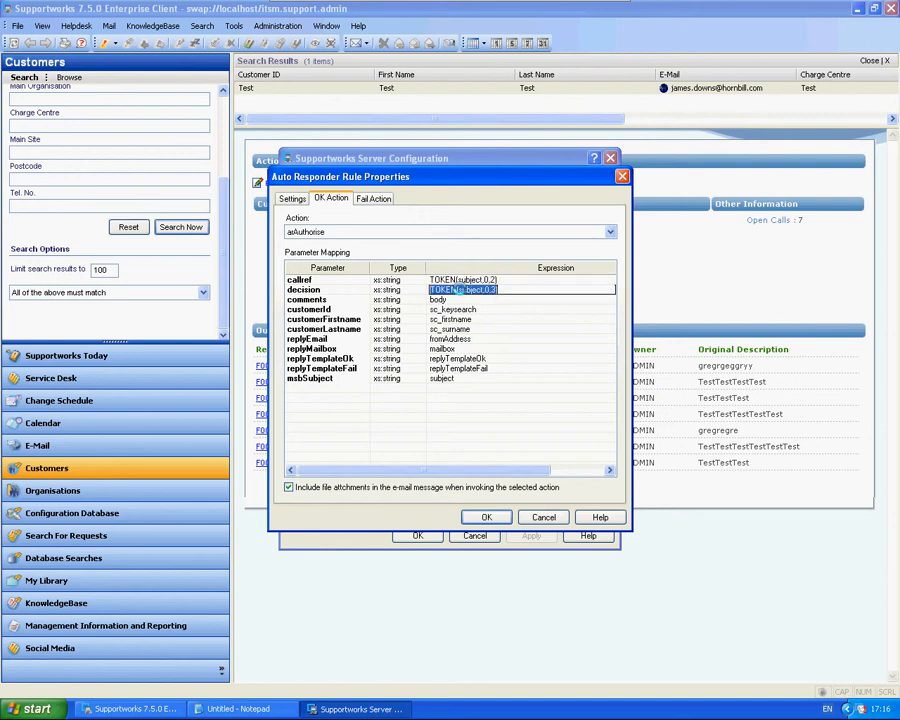
click(460, 280)
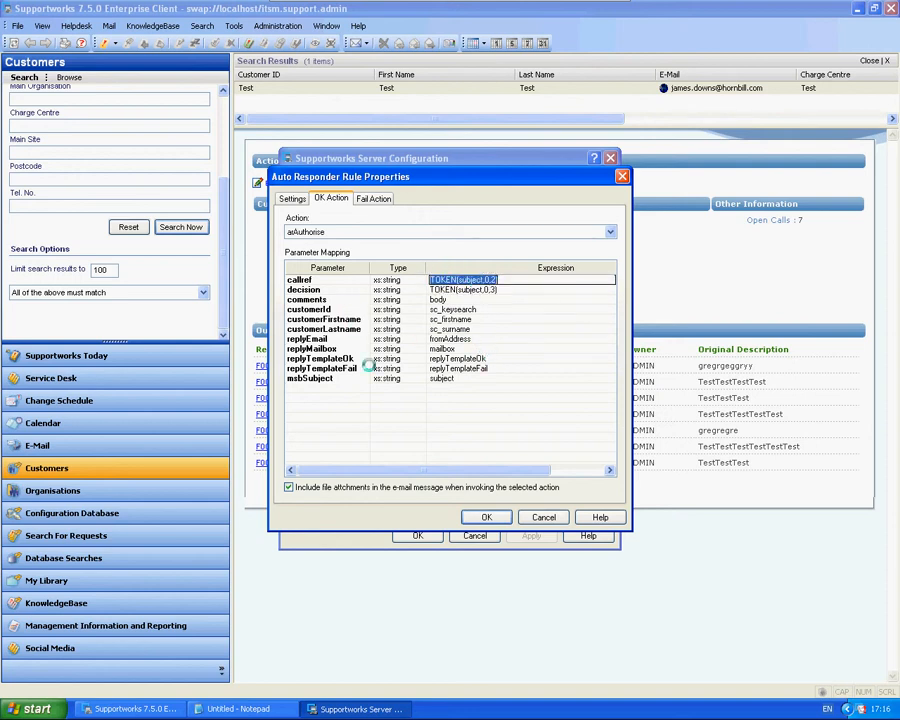
- Review the rule's fail action and settings, accept the rule, and apply and close the server configuration
click(374, 198)
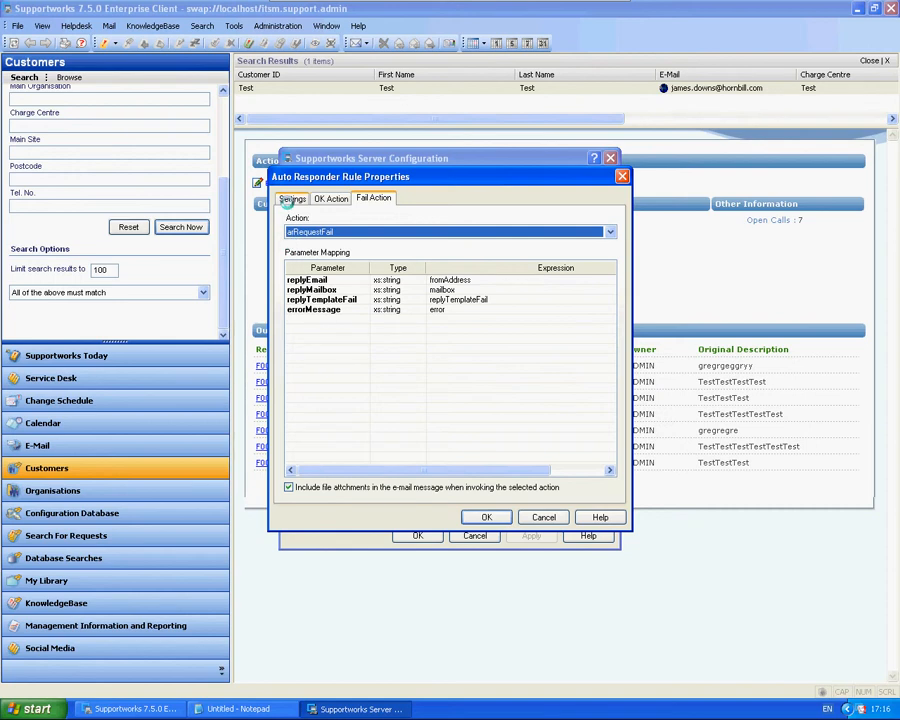
click(287, 198)
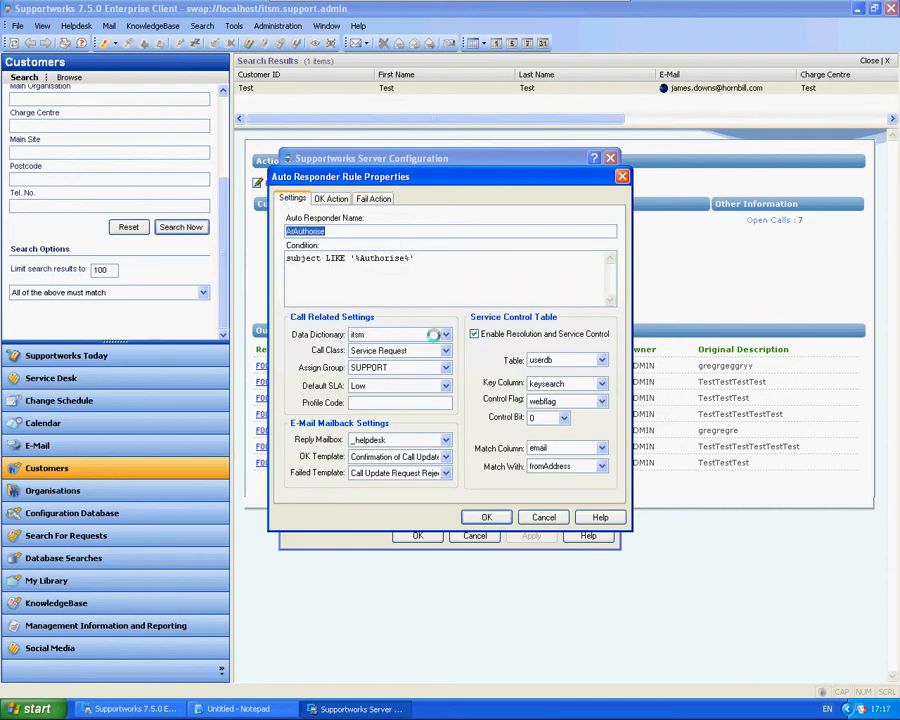
click(484, 517)
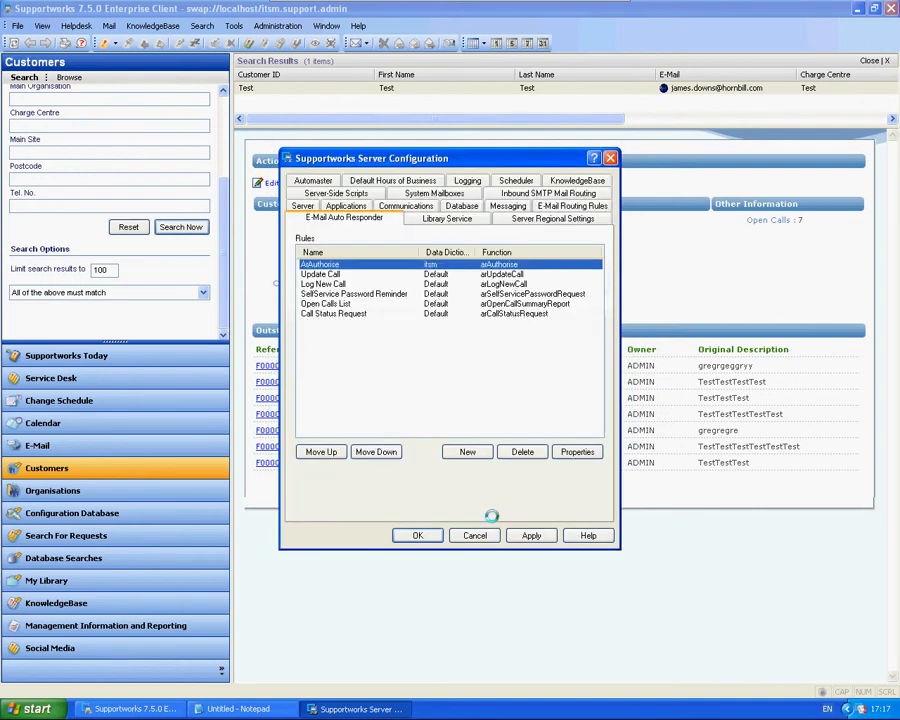
click(531, 535)
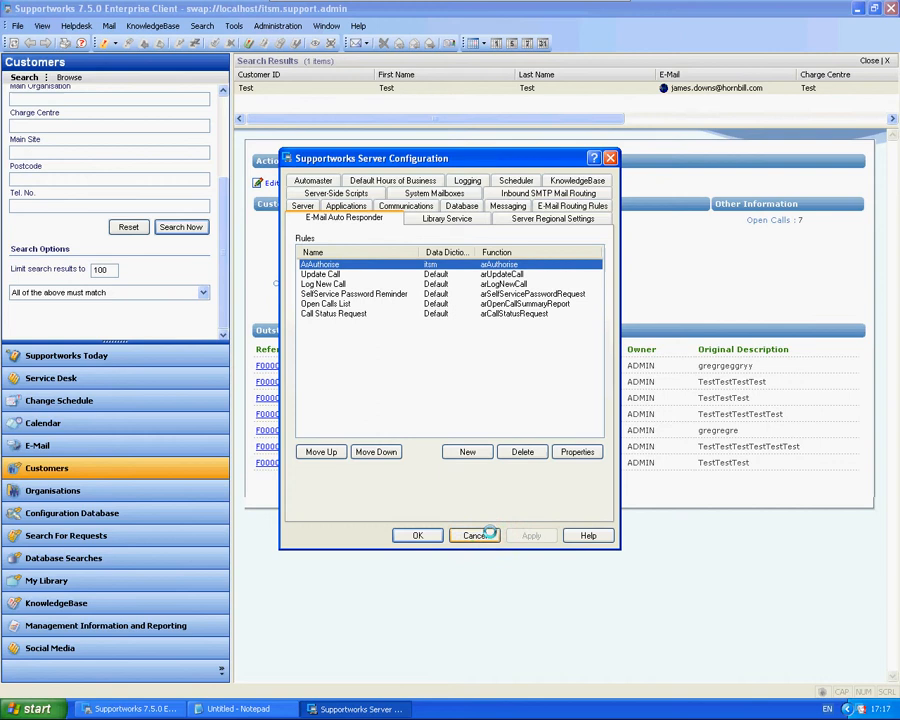
click(417, 535)
- Switch to the Notepad checklist and highlight the "4. Test" item
click(238, 708)
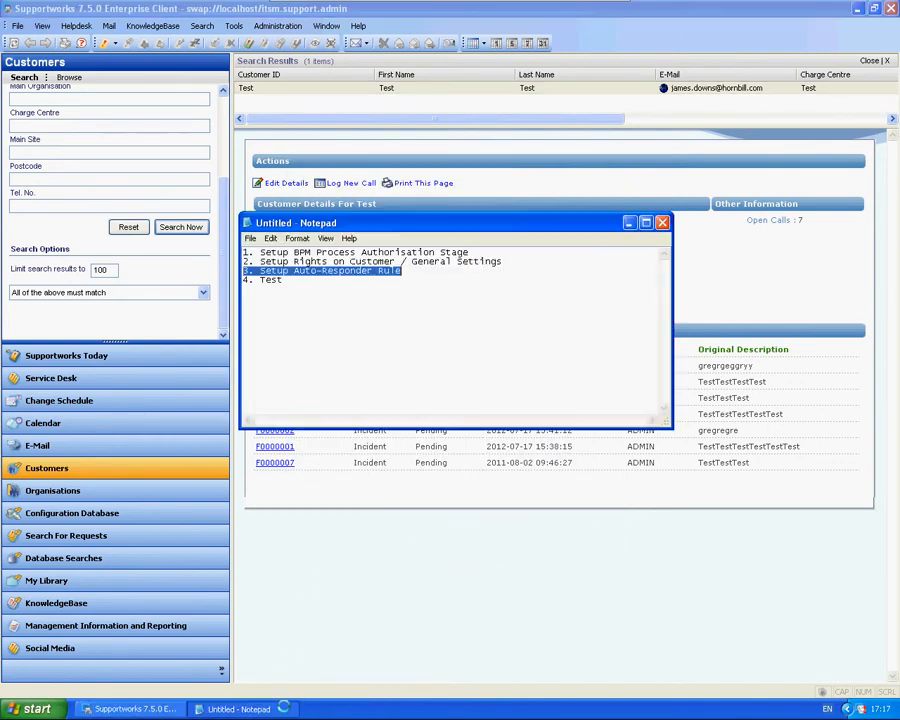
click(297, 291)
drag(298, 291, 230, 291)
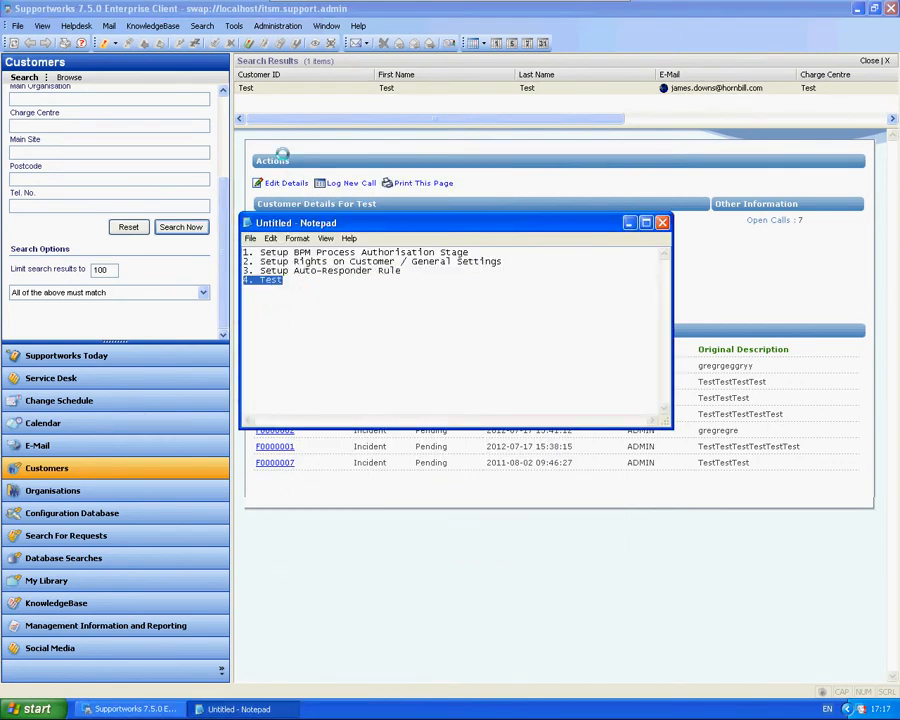
- Open the Test customer's record, check the e-mail address in its contact details, and close the record
click(341, 88)
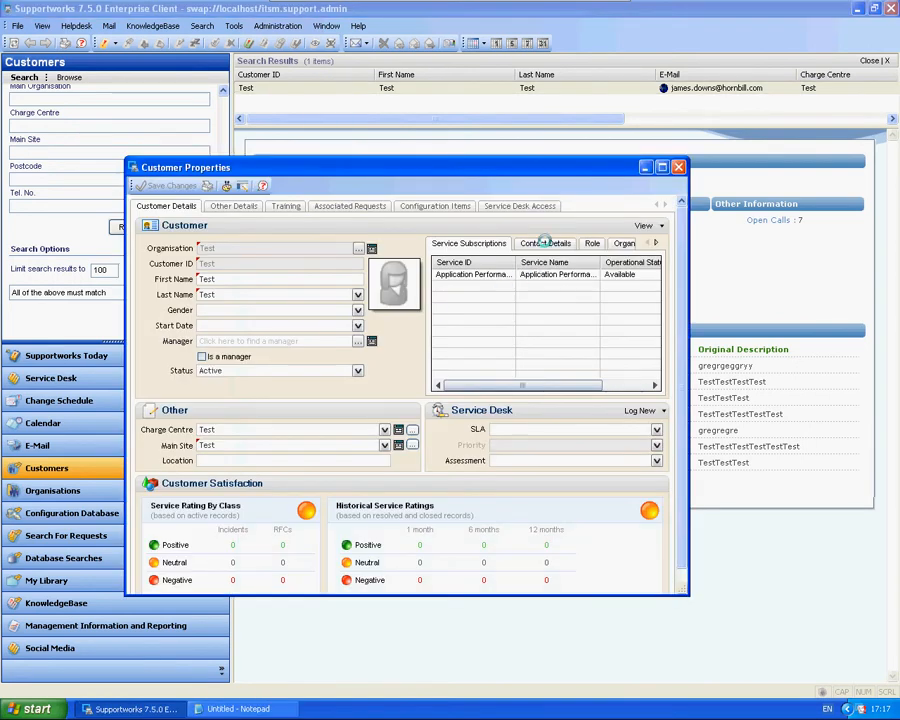
click(544, 240)
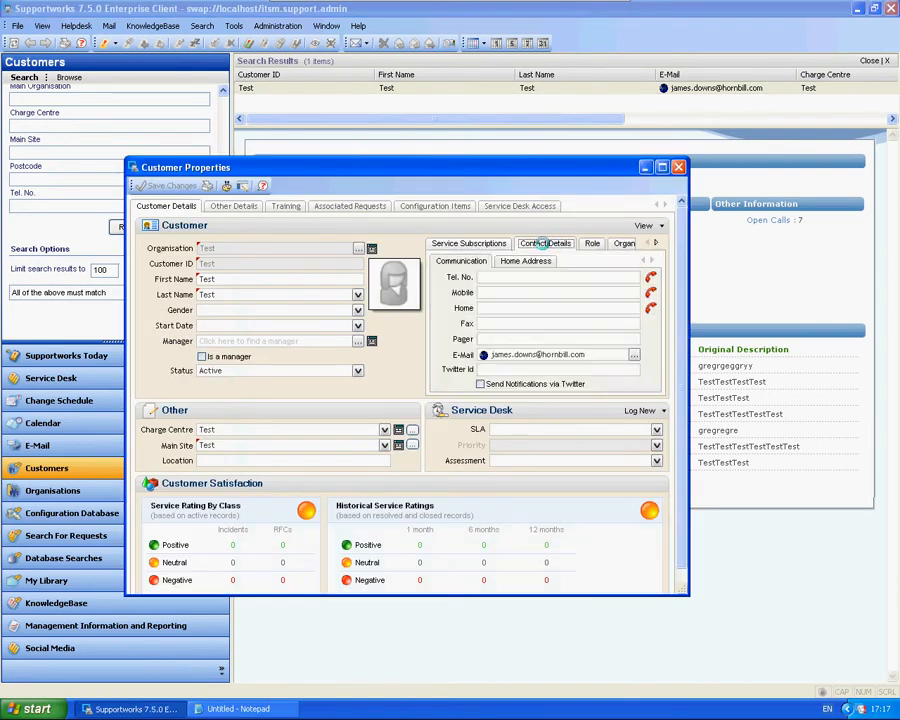
click(587, 356)
drag(589, 357, 444, 350)
click(576, 357)
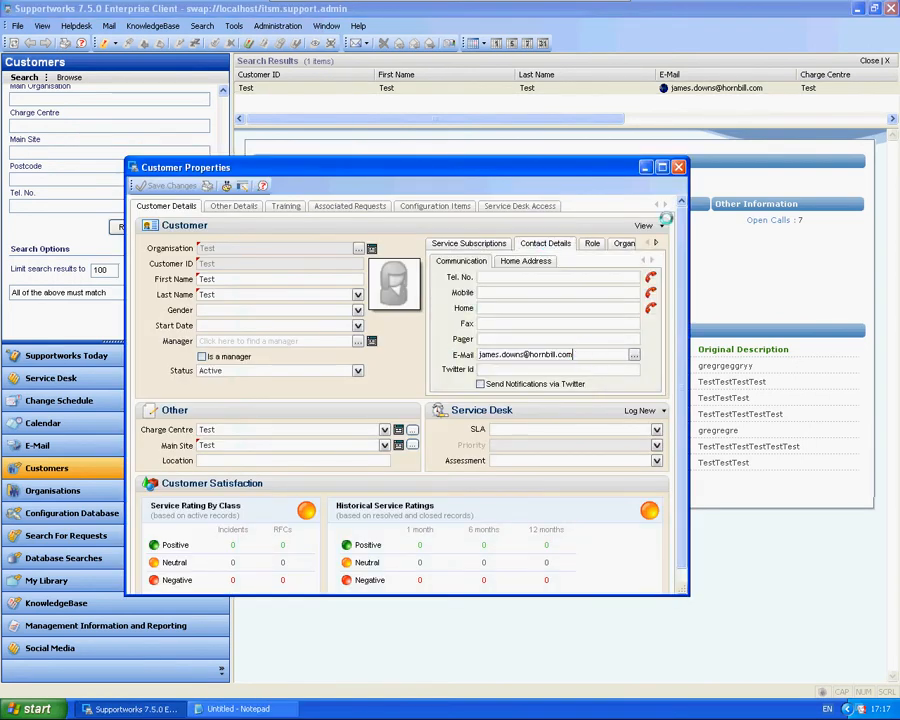
click(679, 168)
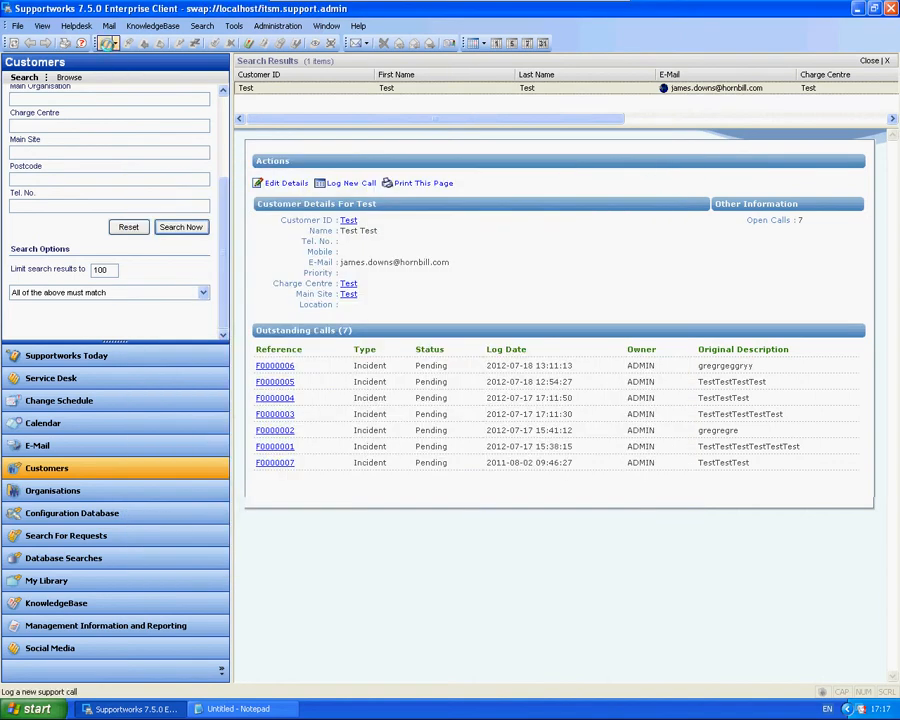
click(106, 43)
click(150, 121)
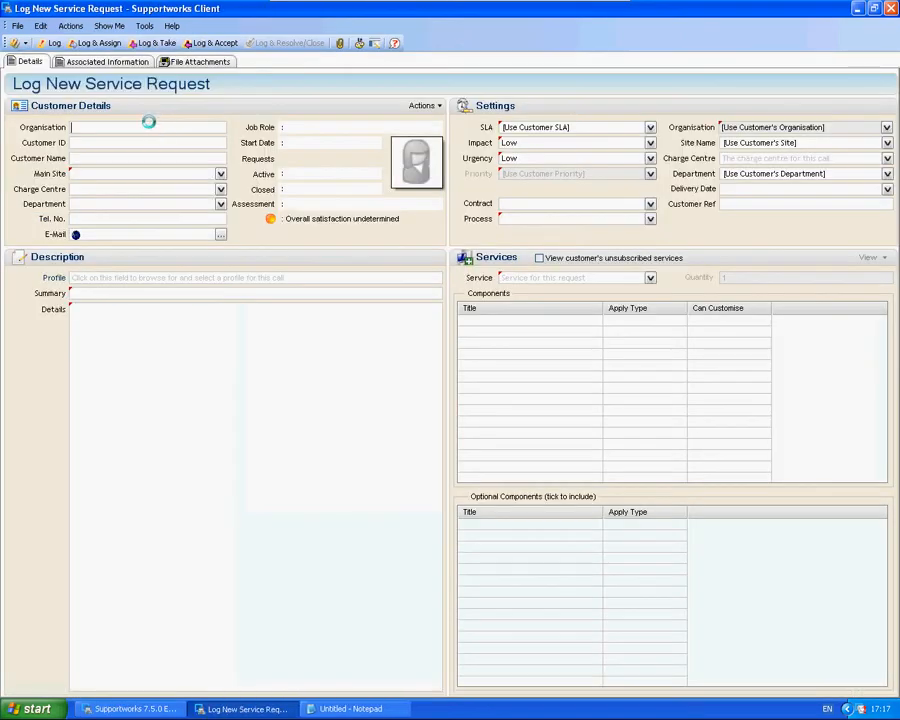
click(83, 157)
text(test)
key(Return)
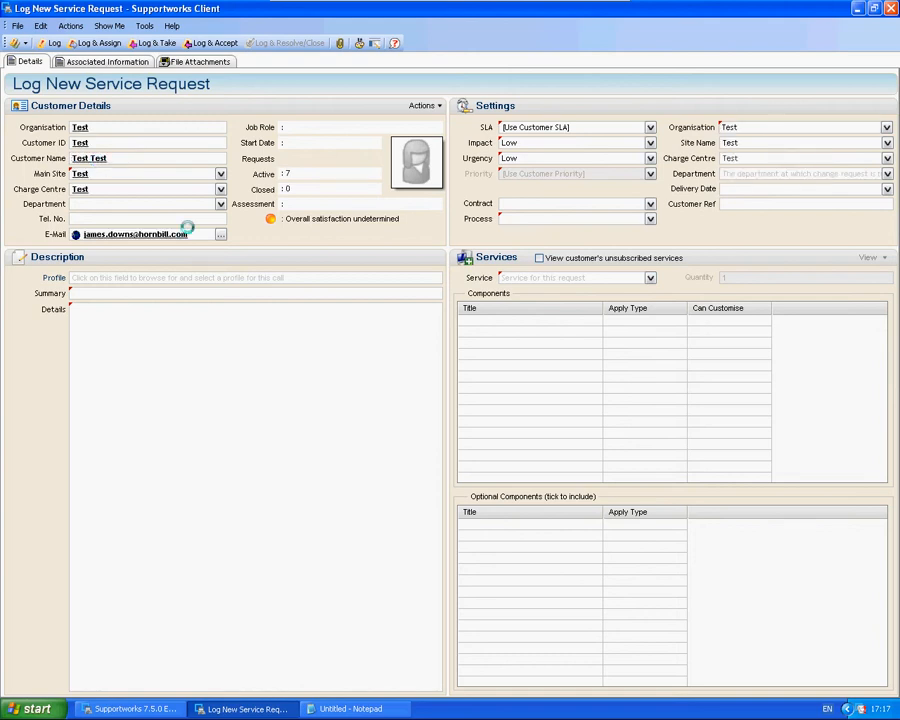
click(156, 292)
text(Test)
key(Tab)
text(Test)
click(646, 277)
click(126, 158)
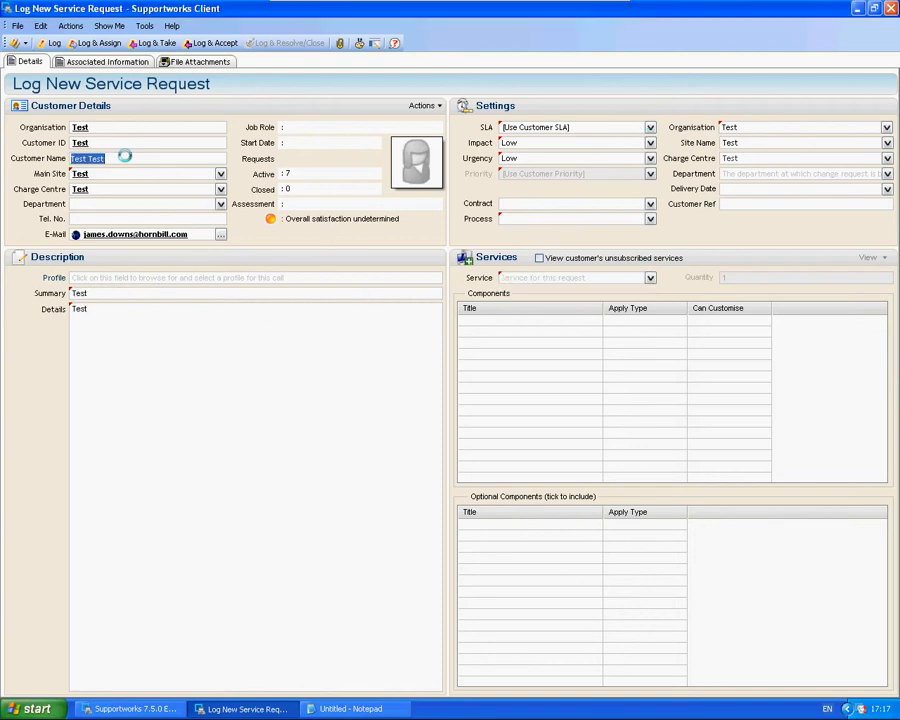
text(alan)
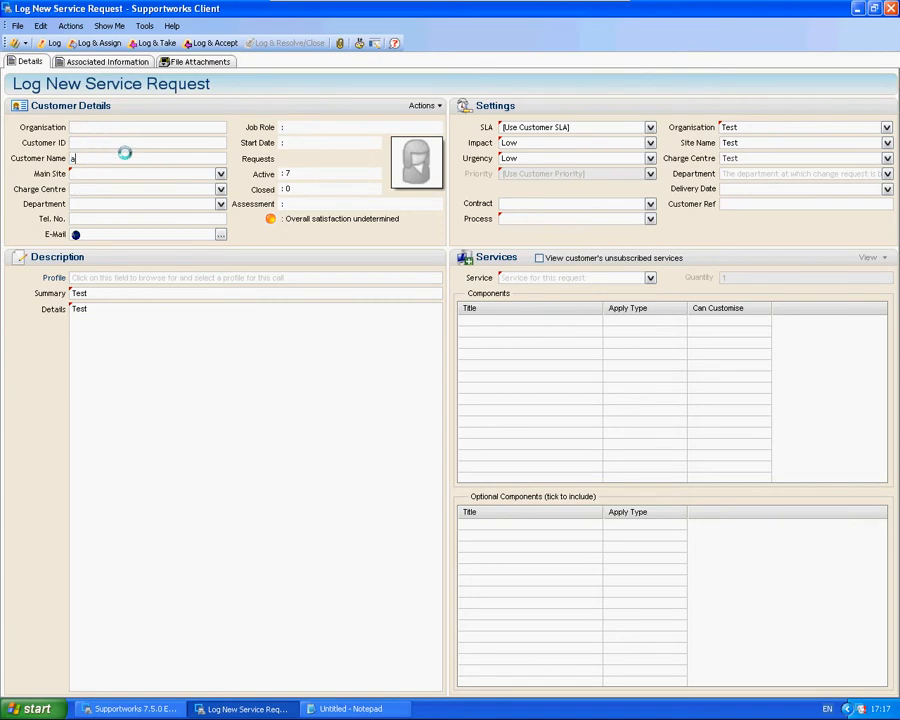
key(BackSpace)
key(BackSpace)
key(BackSpace)
key(BackSpace)
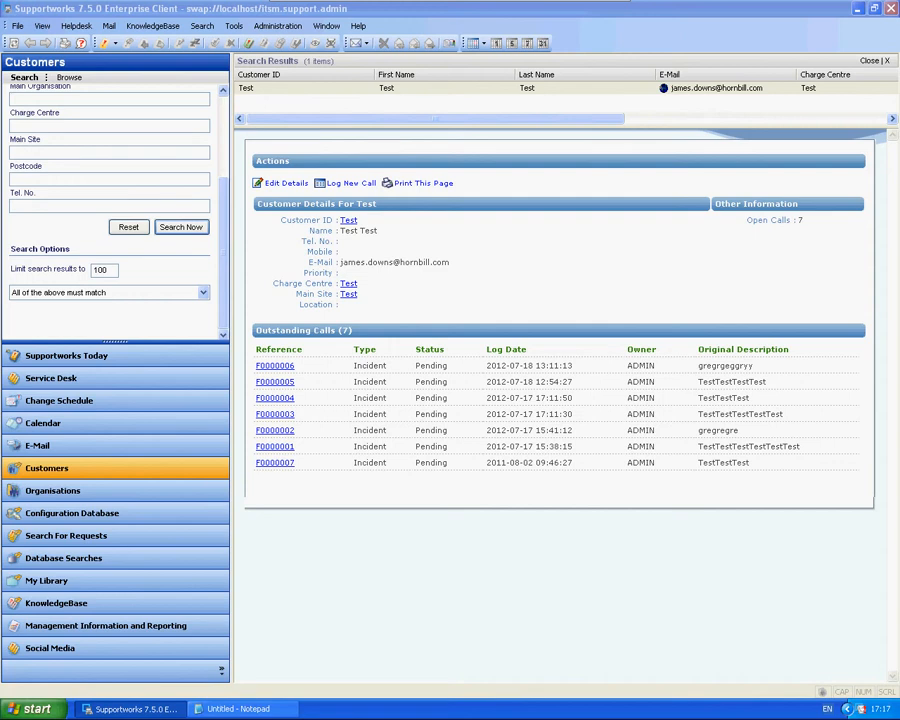
- Start a new service request, look up the customer by first name, and dismiss the VIP notice
click(110, 43)
click(145, 121)
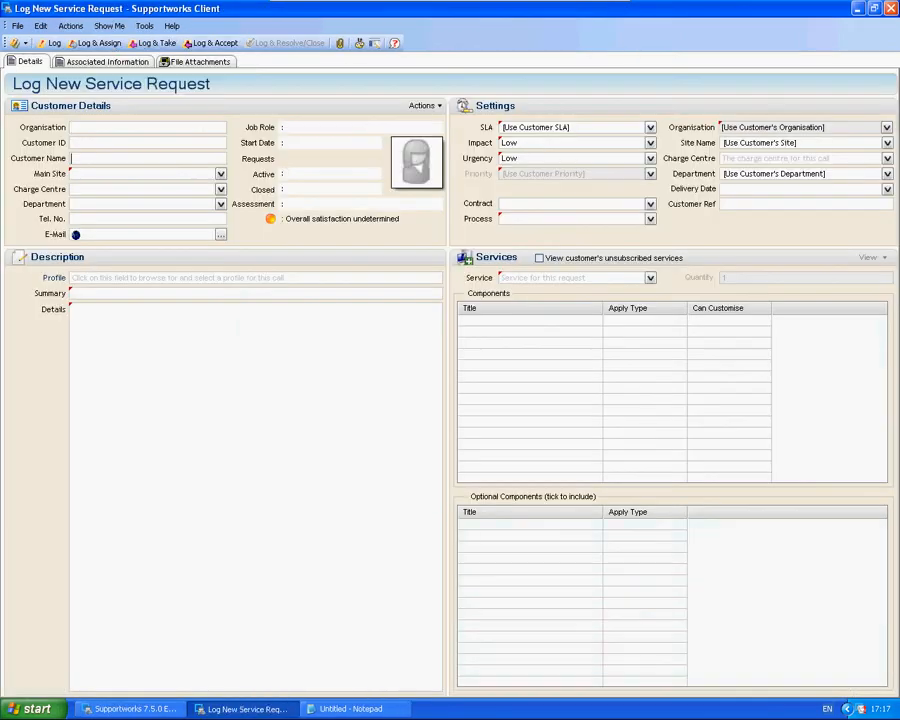
text(alan)
key(Return)
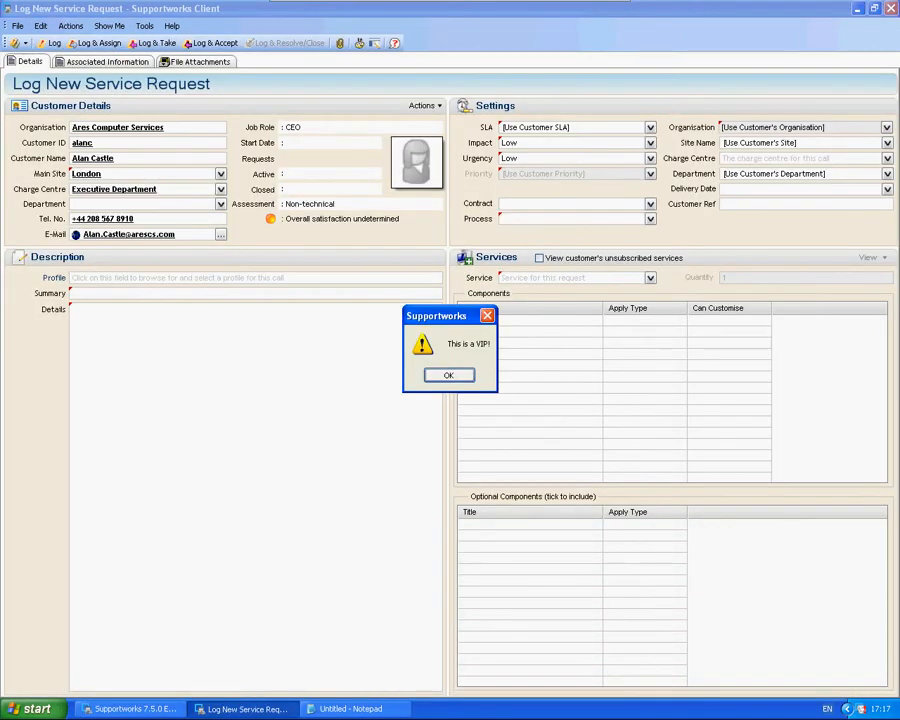
key(Return)
- Enter Test as both the request's summary and details, and choose the Virtualisation service
text(Test)
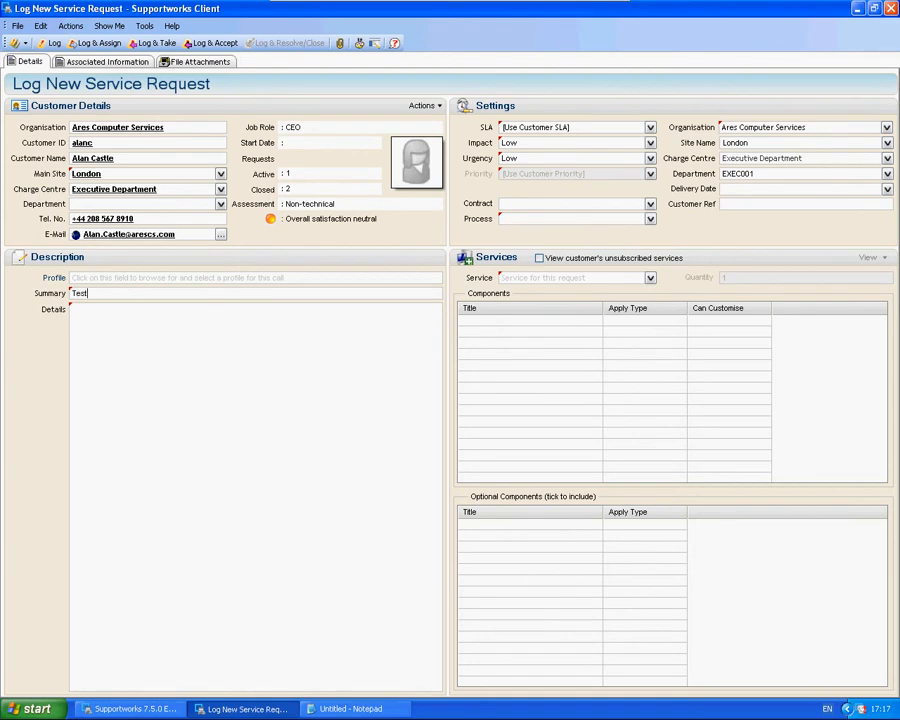
key(Tab)
text(Test)
click(650, 278)
click(552, 289)
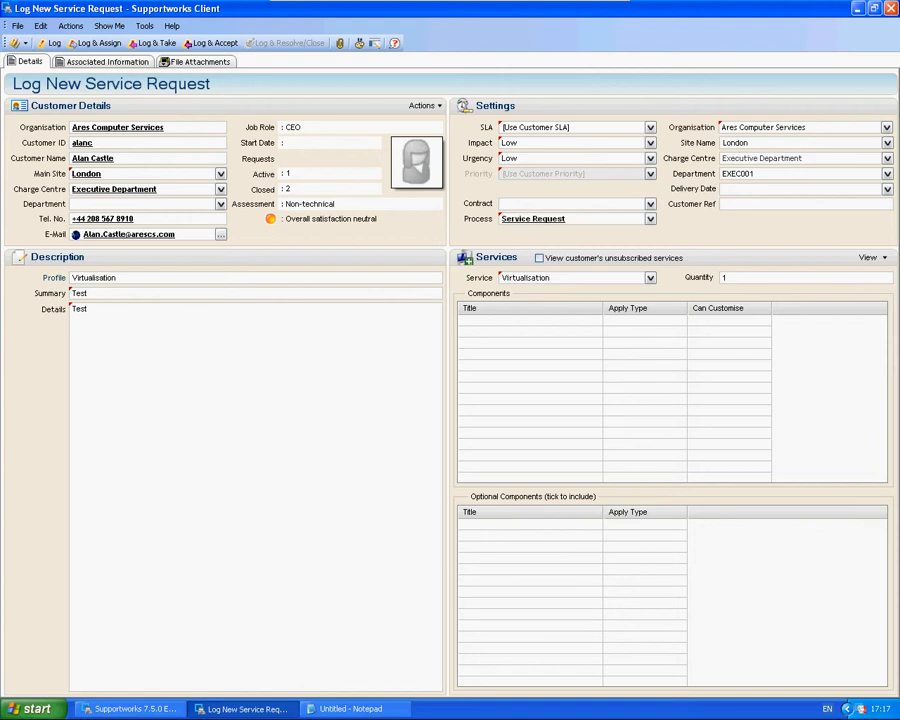
- Set the service request's SLA to TestSLA and its priority to Low
click(650, 128)
click(540, 139)
click(650, 174)
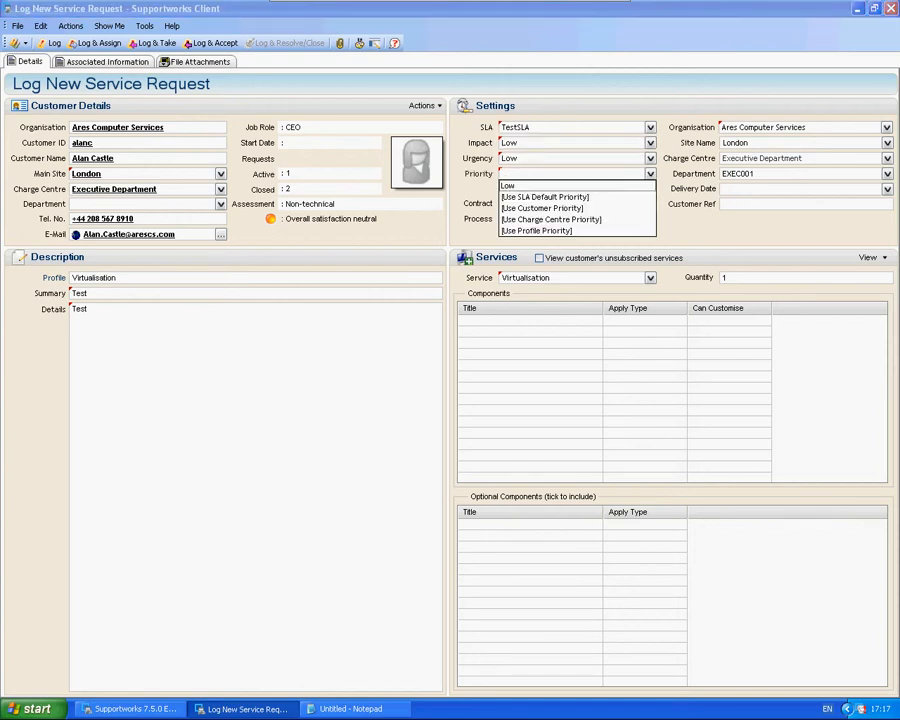
click(540, 186)
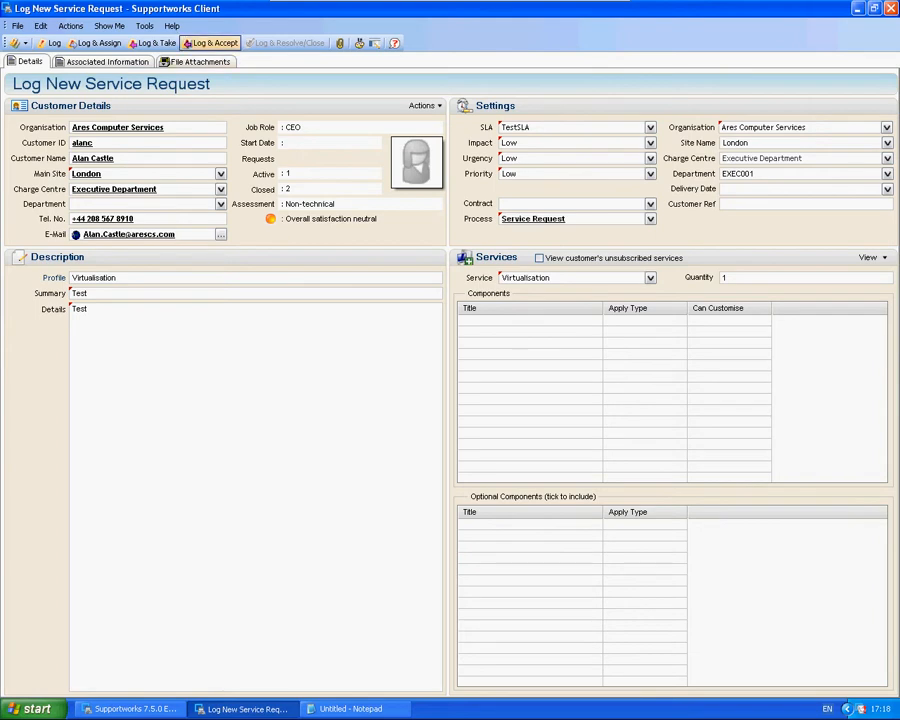
- Log and accept the new service request and acknowledge the new call confirmation
click(211, 43)
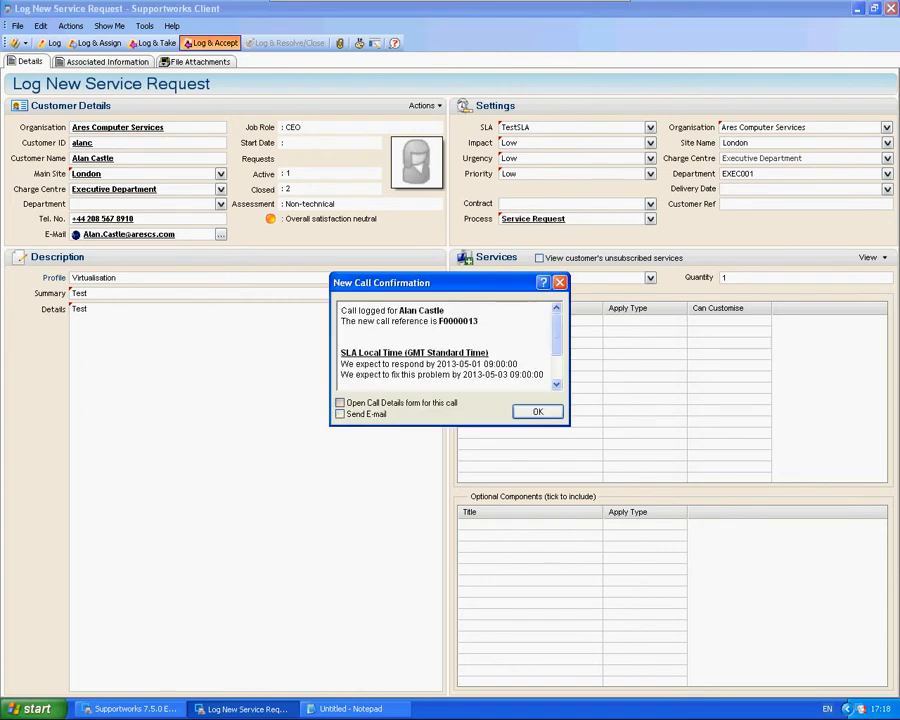
key(Return)
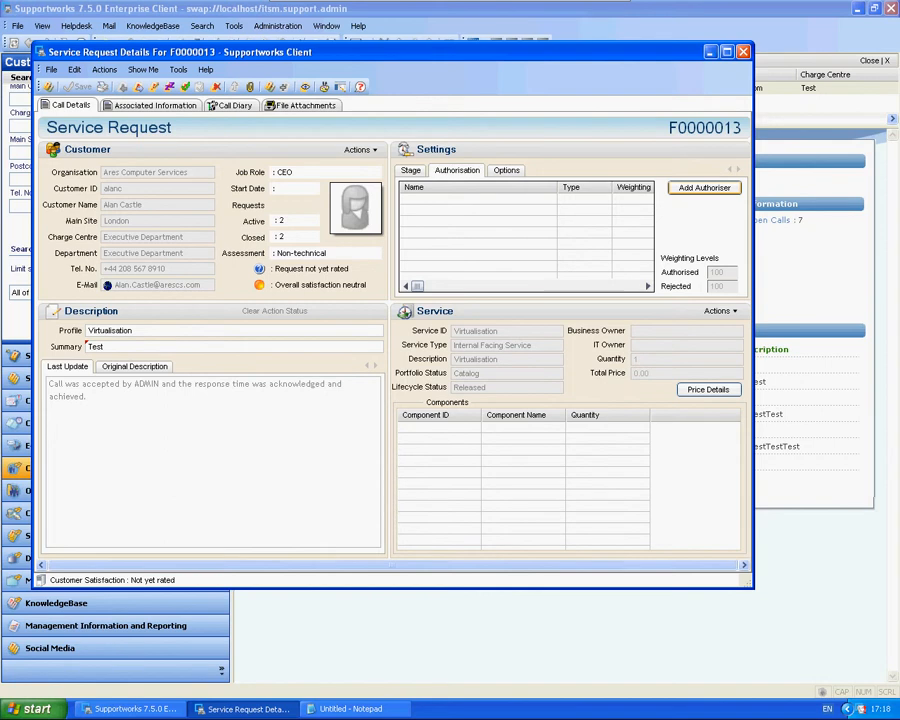
- Start a new stage authoriser of type Customer and choose the Test customer found by searching on first name
click(704, 187)
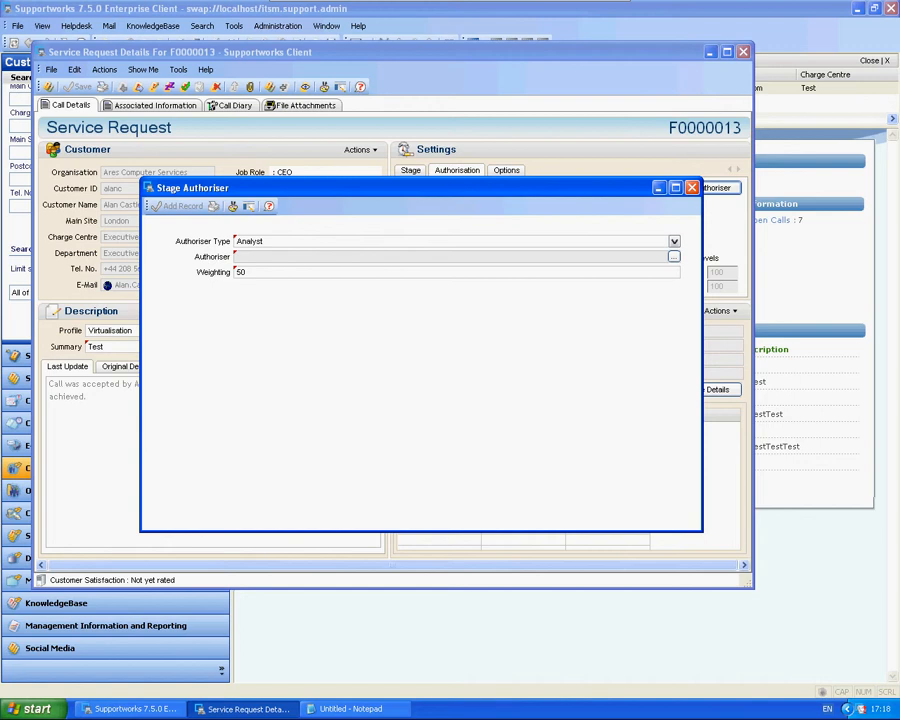
click(674, 241)
click(450, 262)
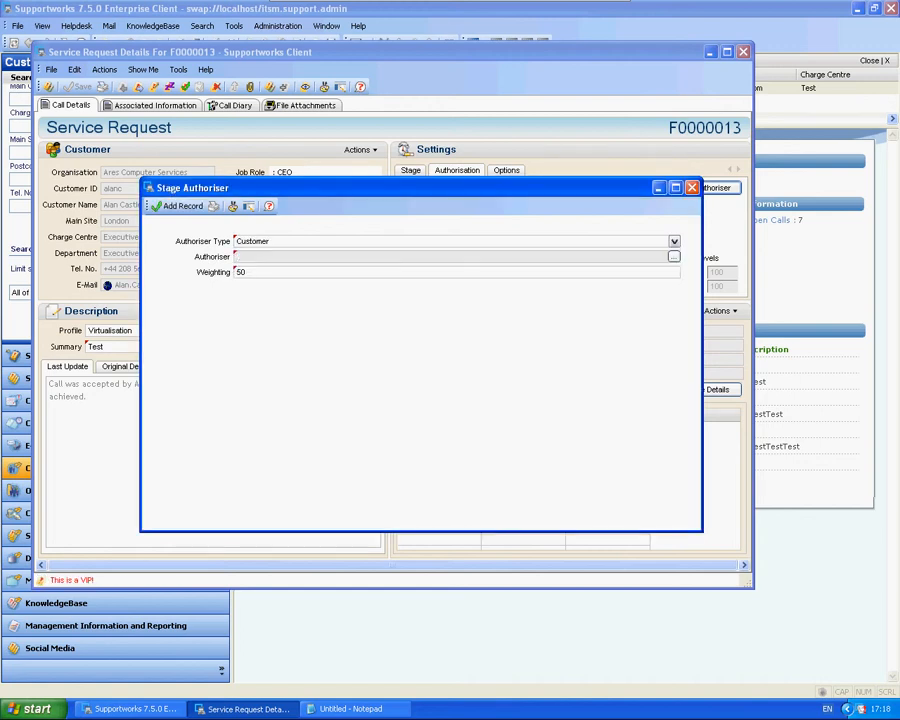
click(674, 257)
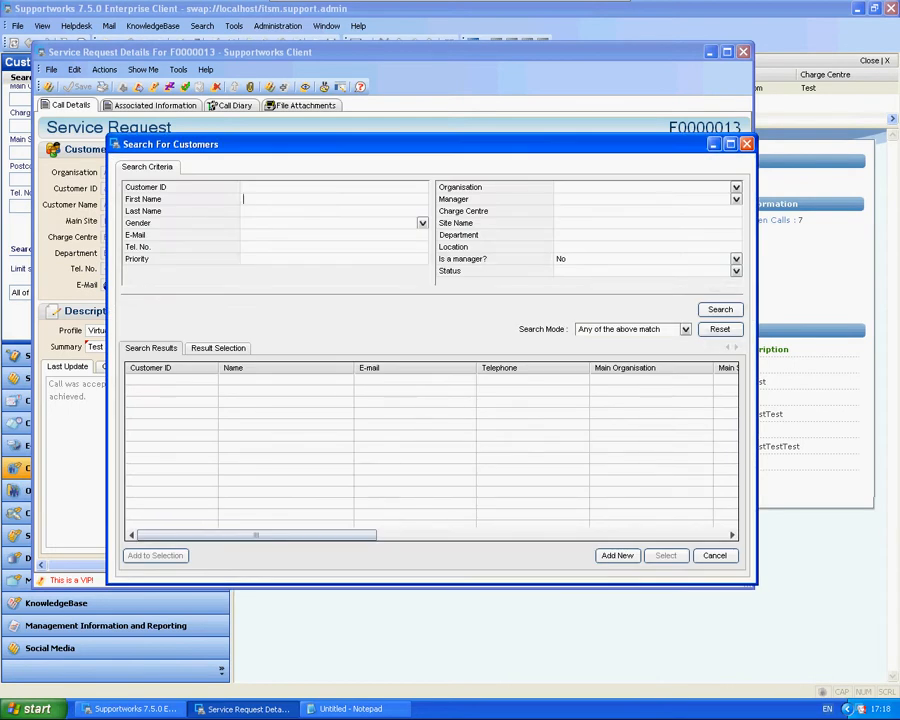
text(tes)
text(t)
key(BackSpace)
text(st)
click(720, 310)
click(666, 556)
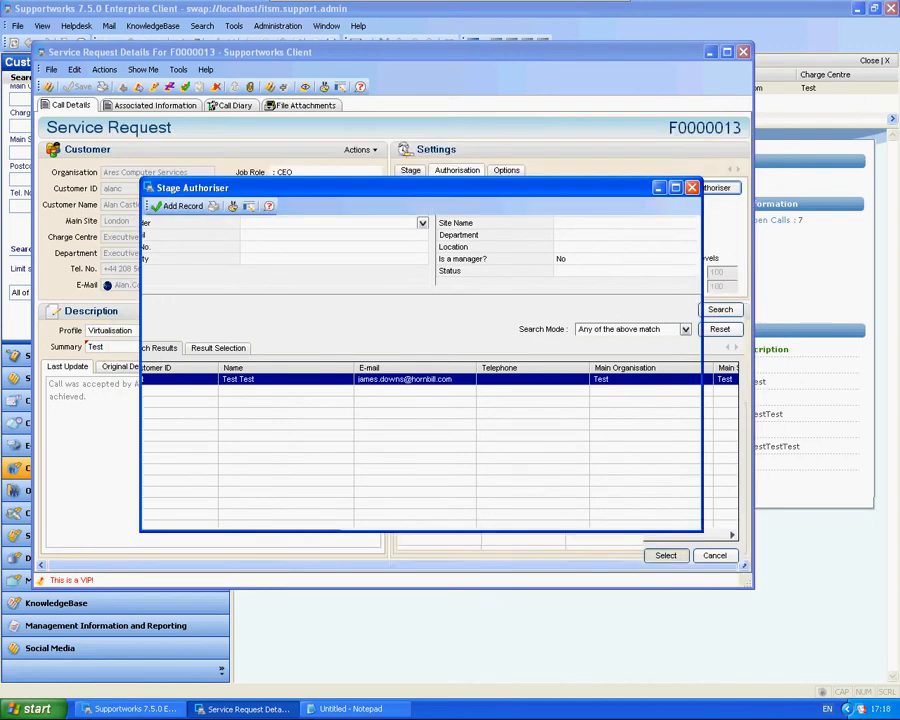
- Set the stage authoriser's weighting to 100 and add the authoriser record to the request
double_click(241, 272)
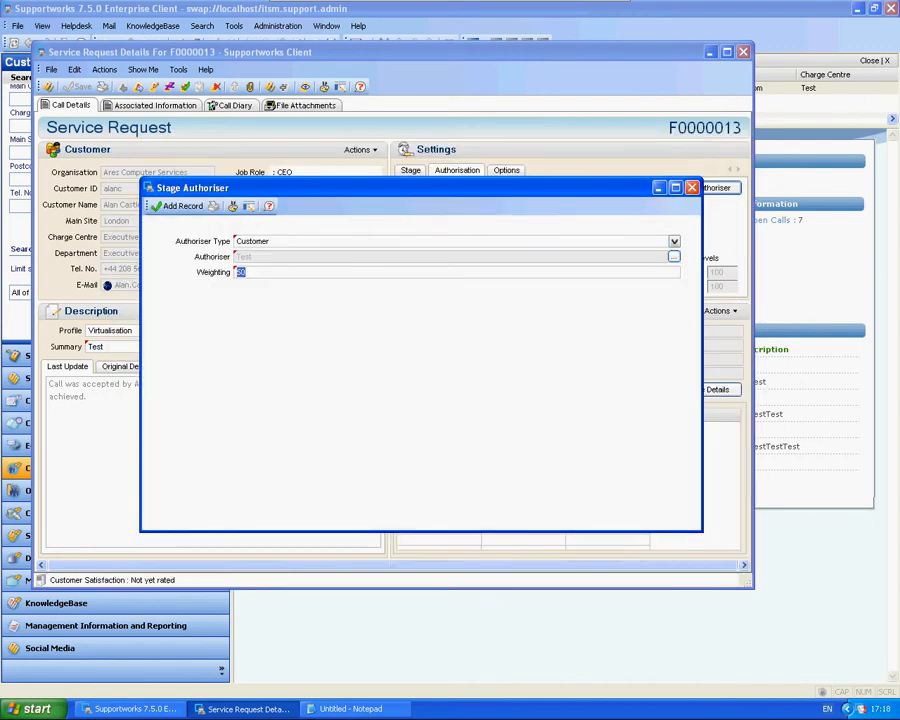
text(100)
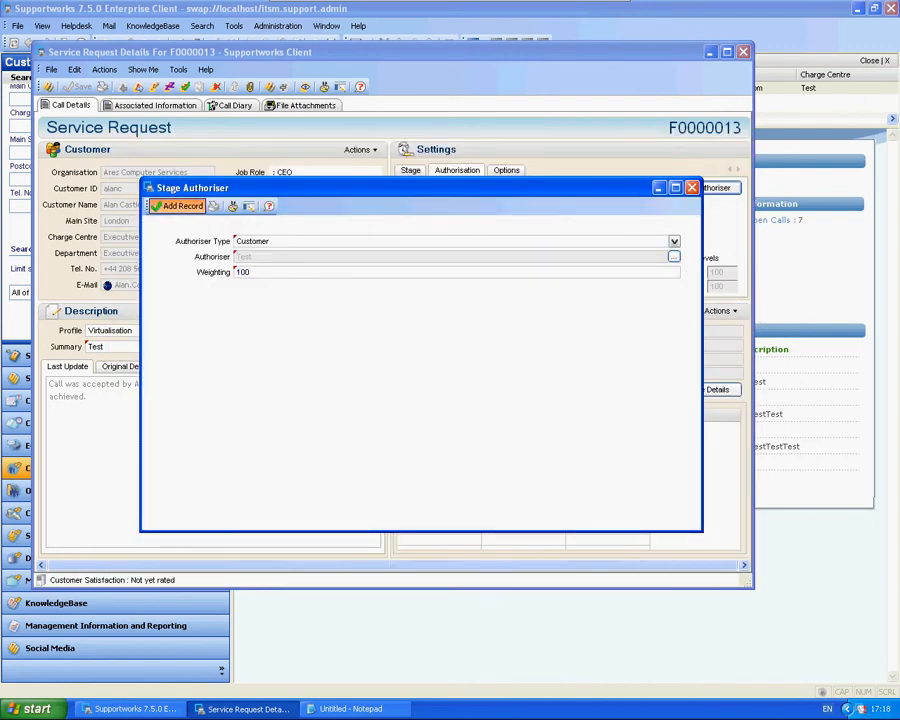
click(178, 205)
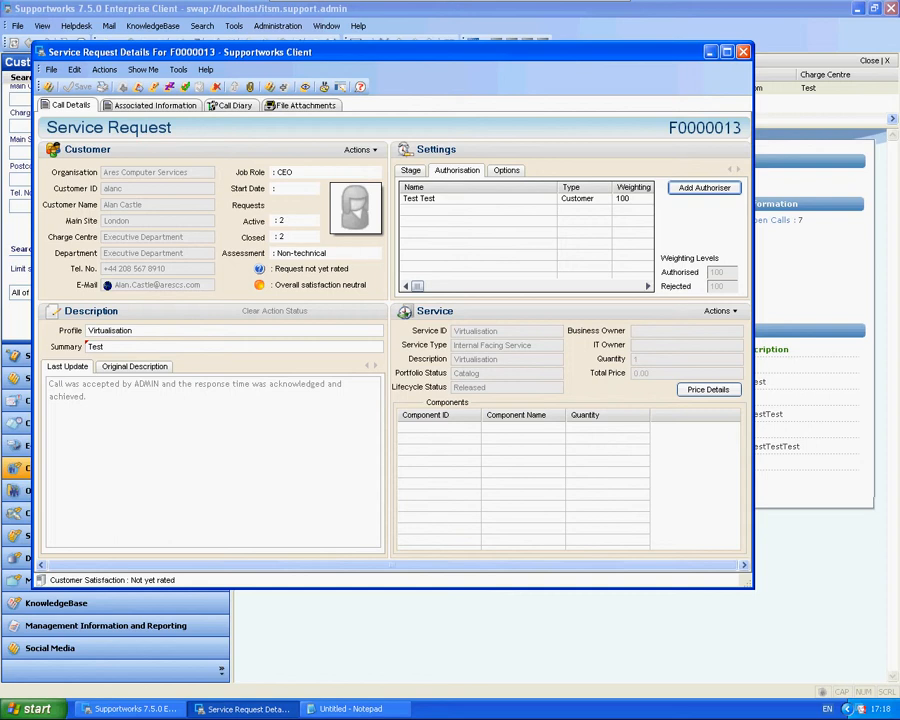
- Open the Authorisation Required message from the helpdesk mailbox's sent items and enlarge its window for reading
click(130, 709)
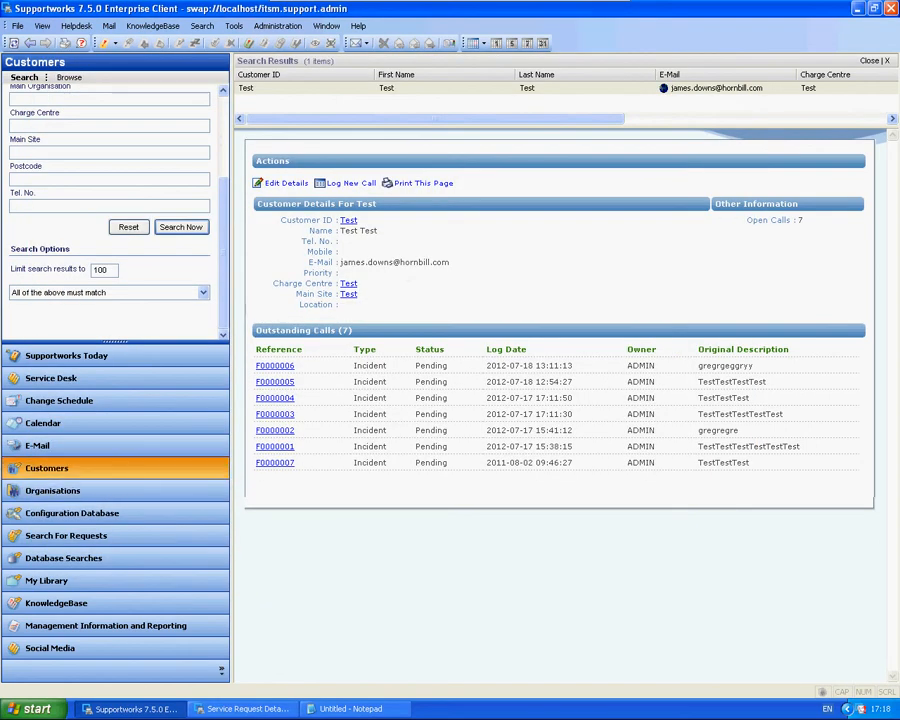
click(80, 446)
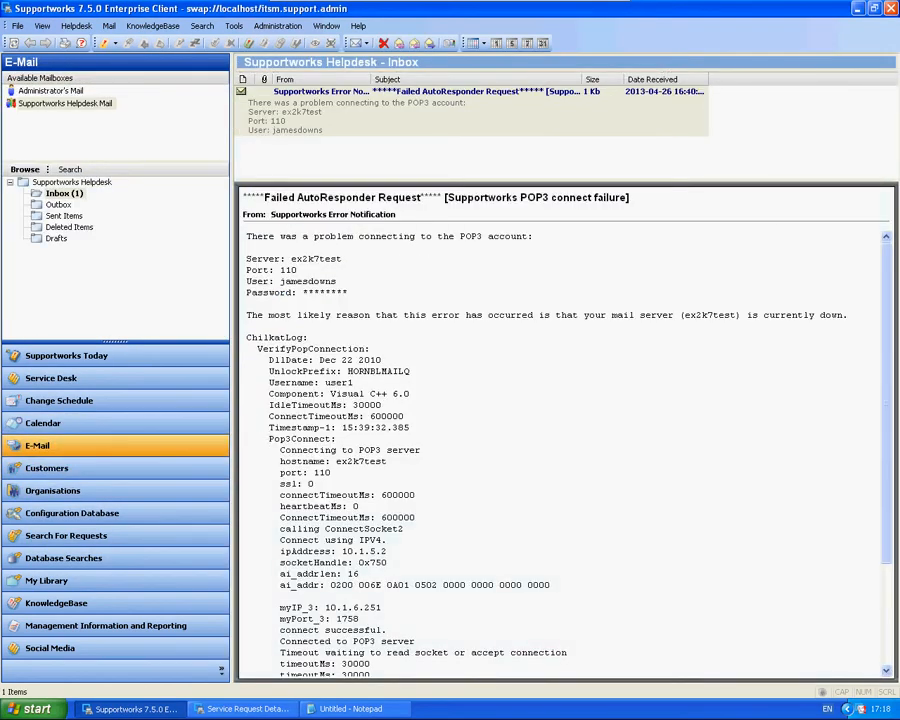
click(64, 216)
double_click(418, 92)
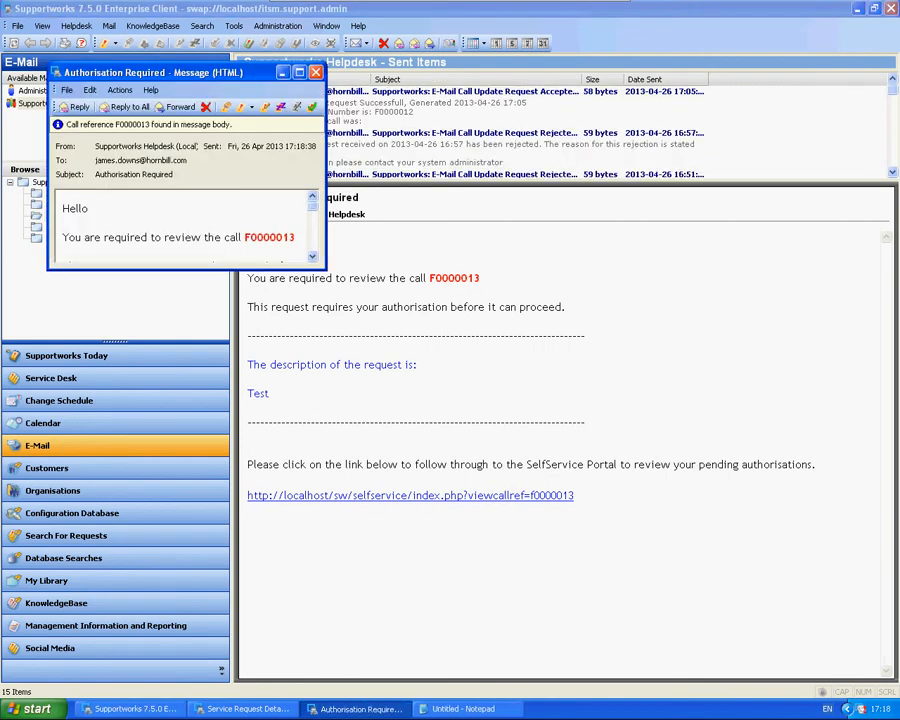
drag(325, 268, 676, 564)
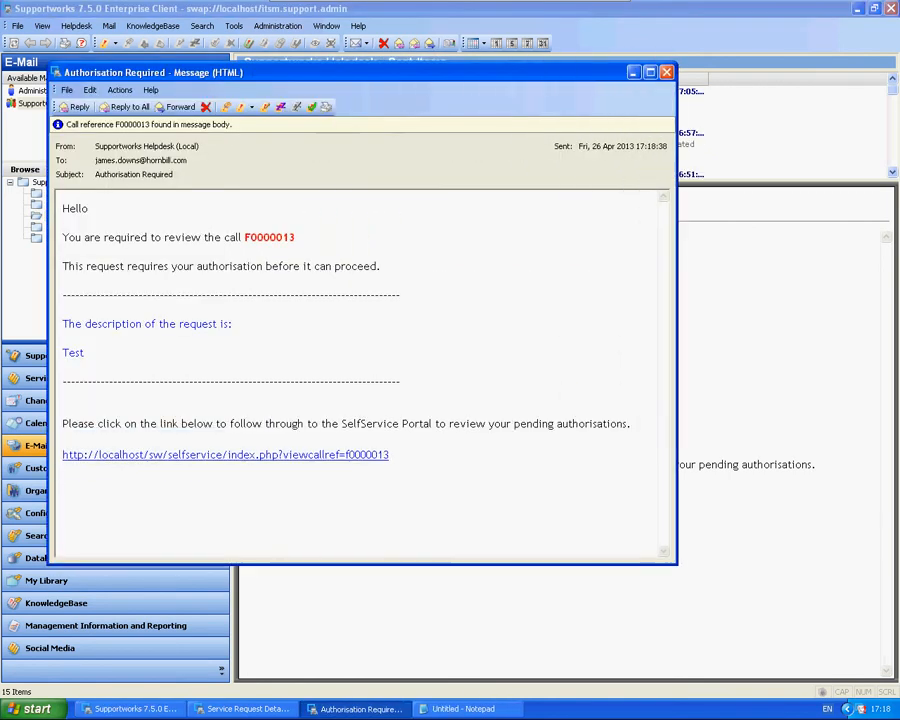
- Review the authorisation e-mail's greeting, call reference, request description and subject, and close the message
drag(62, 208, 88, 354)
click(160, 355)
drag(296, 238, 62, 209)
click(170, 209)
drag(174, 175, 95, 175)
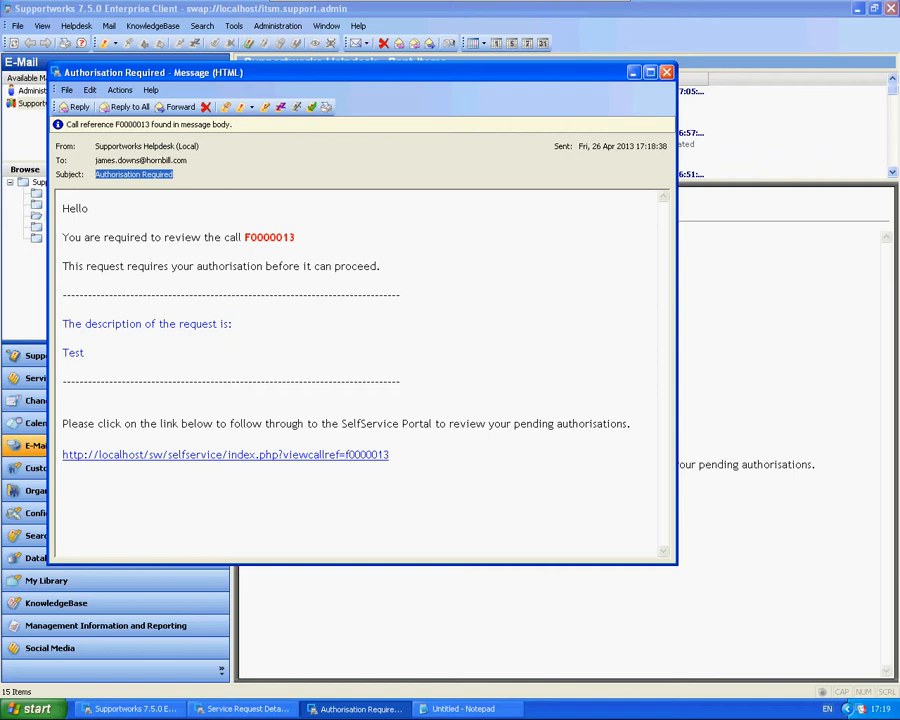
click(174, 174)
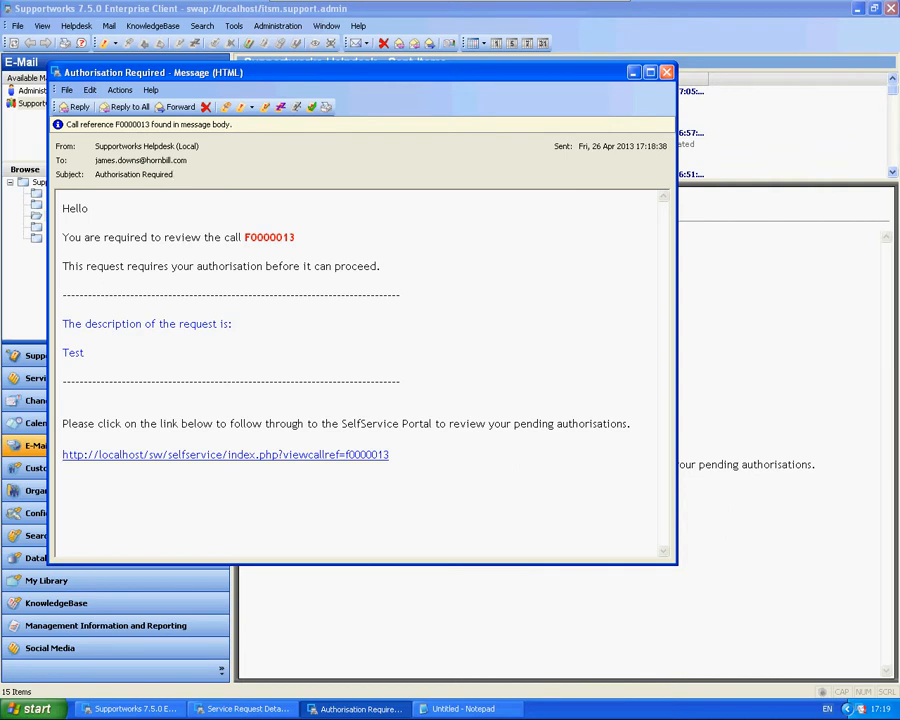
key(alt+F4)
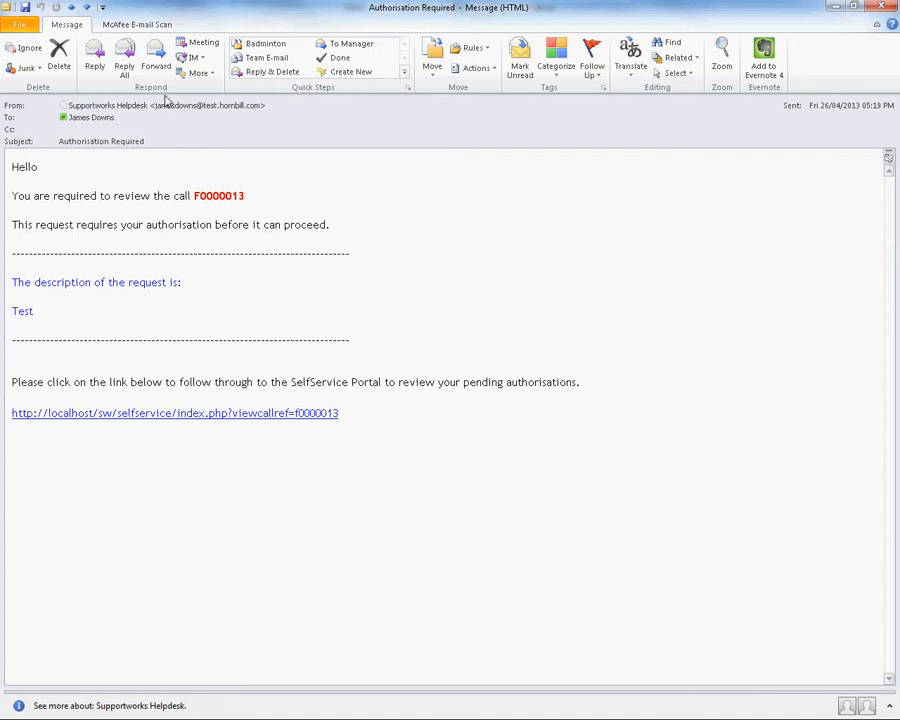
- Switch to Outlook, reply to all on the Authorisation Required e-mail, and replace the subject with "? authorise"
click(124, 62)
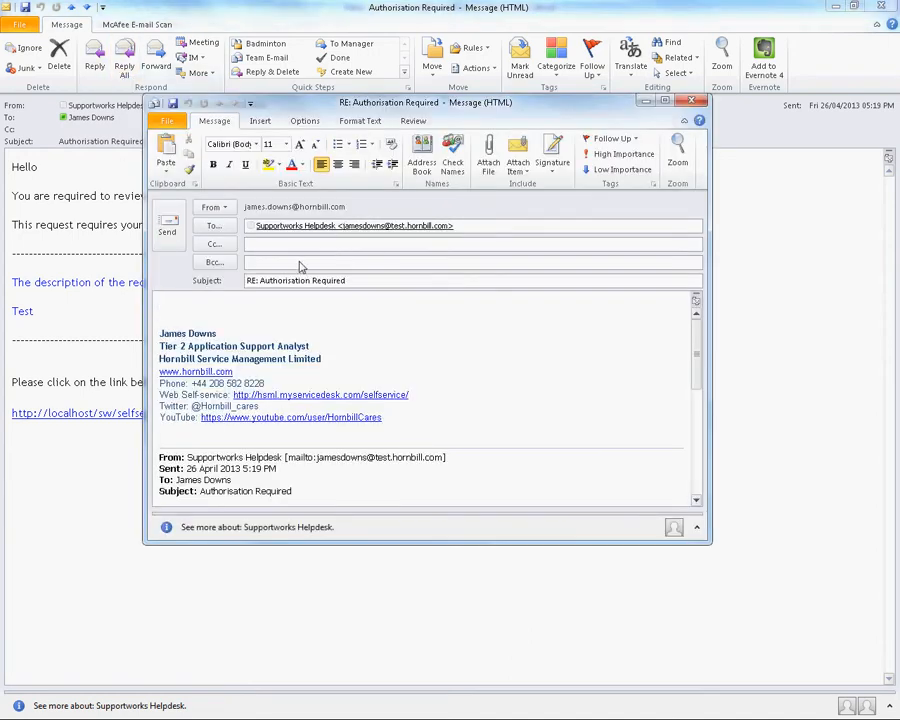
click(214, 284)
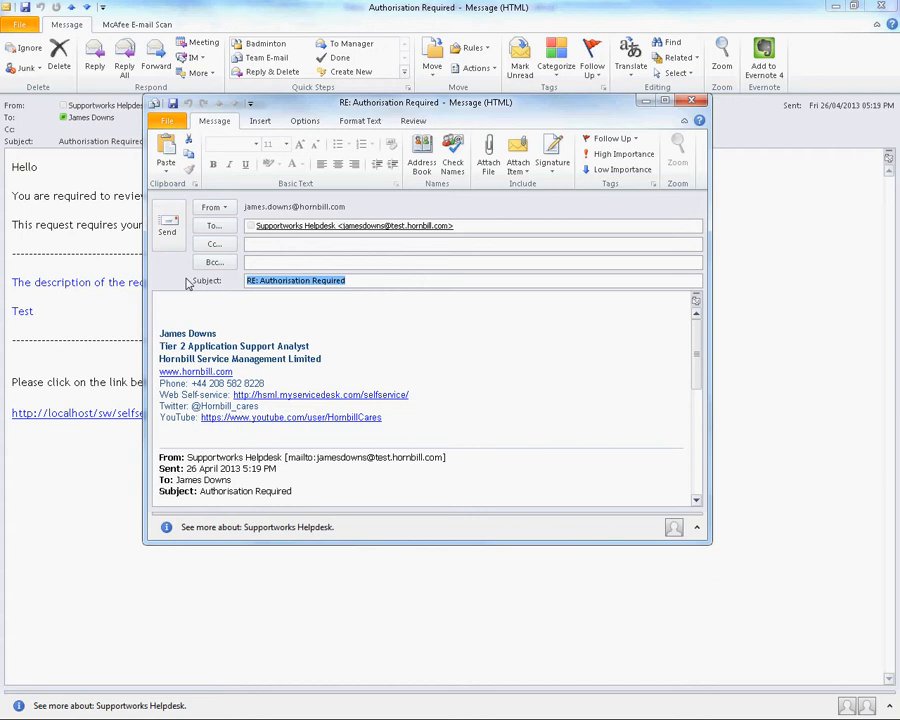
text(?)
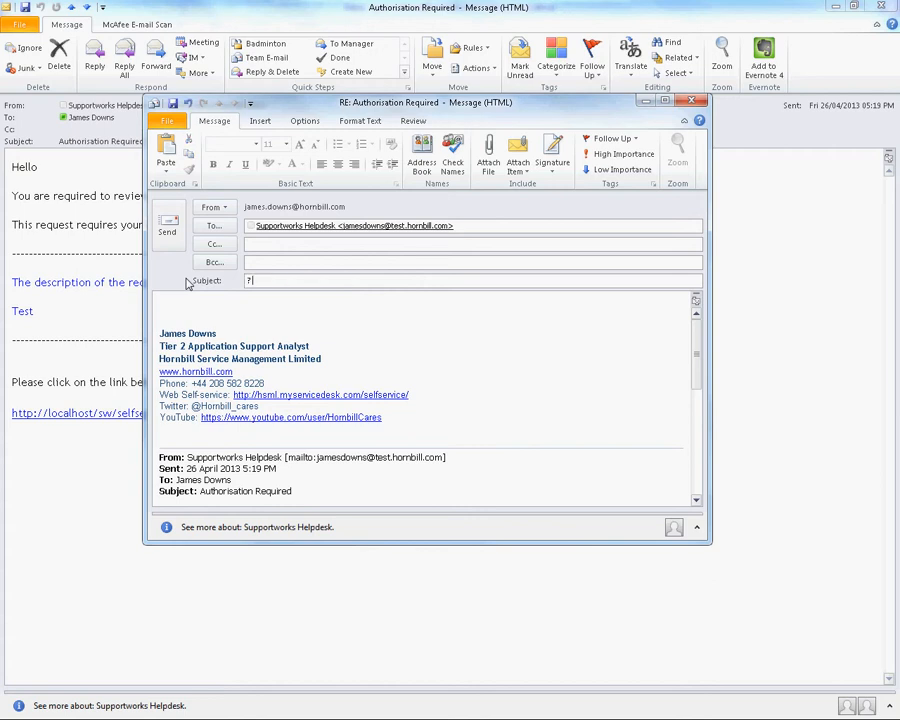
text( authorise)
- Extend the reply's subject with the call reference F0000013 copied from the quoted message, followed by AUTHORISE
click(520, 352)
scroll(411, 428, down, 3)
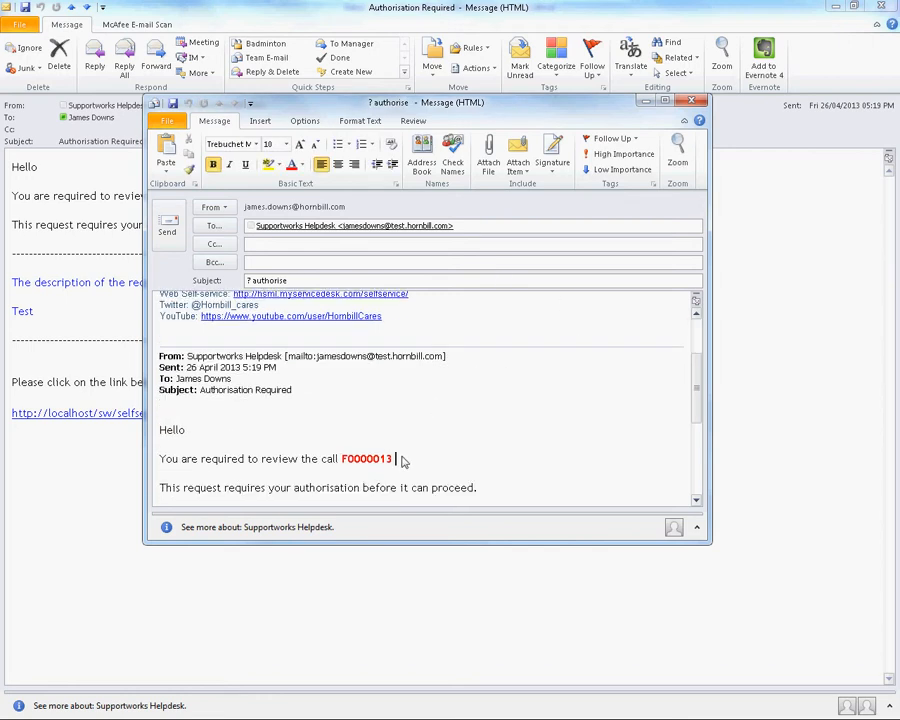
drag(398, 459, 350, 462)
key(ctrl+c)
click(307, 281)
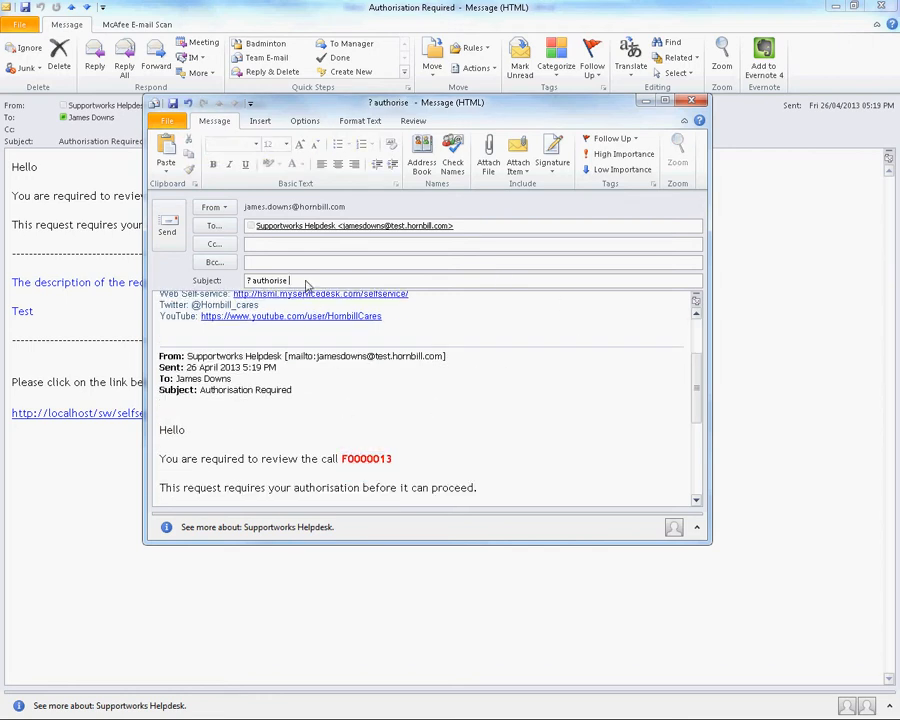
key(ctrl+v)
text(AUTHORISE)
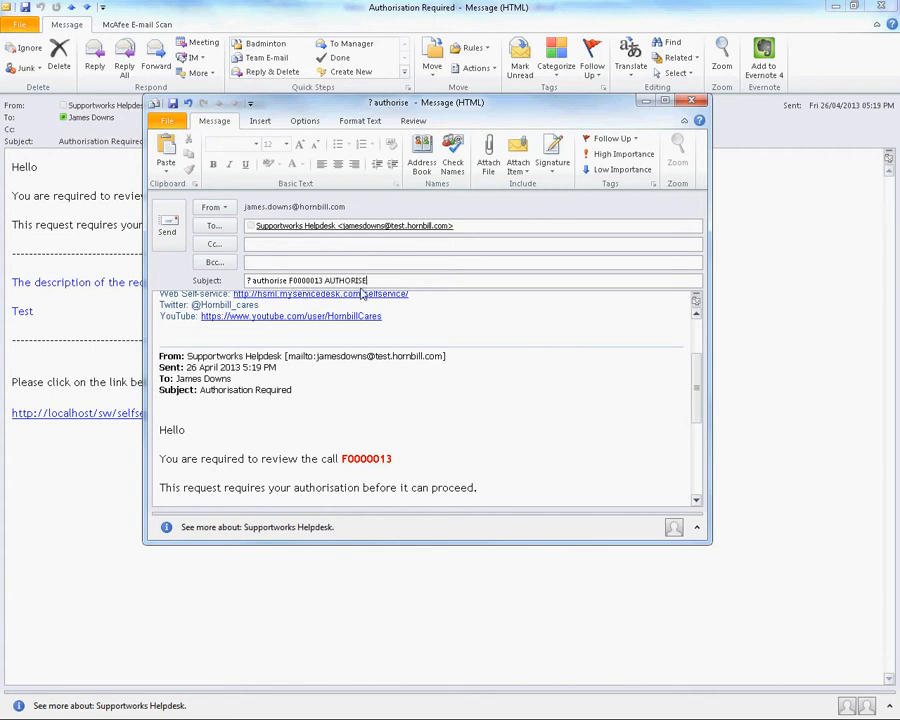
- Clear the entire body of the reply, including the signature and quoted message
click(521, 403)
scroll(538, 405, up, 3)
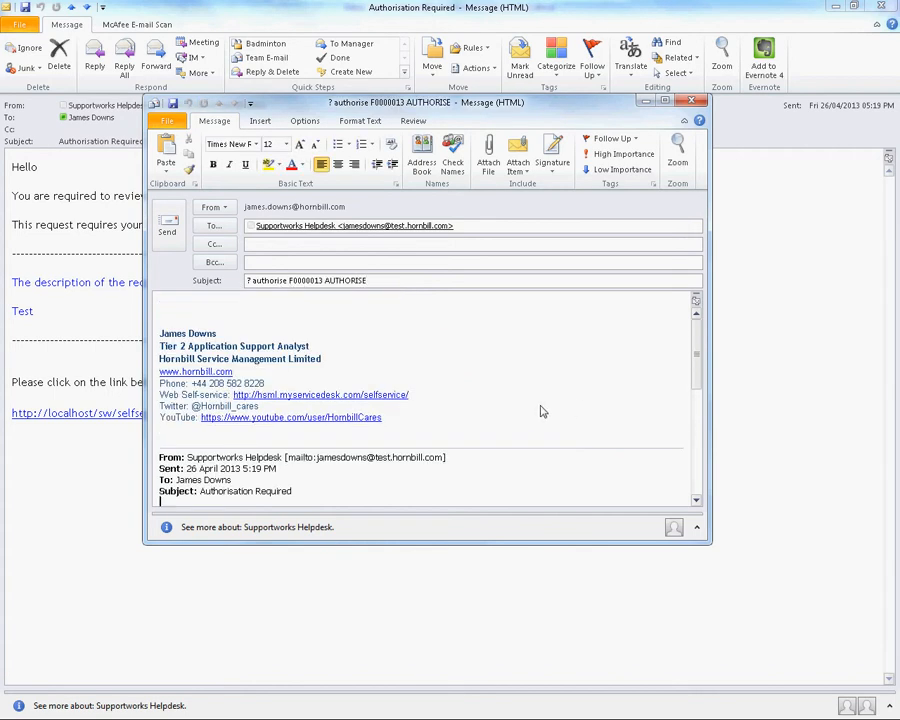
click(370, 331)
key(ctrl+a)
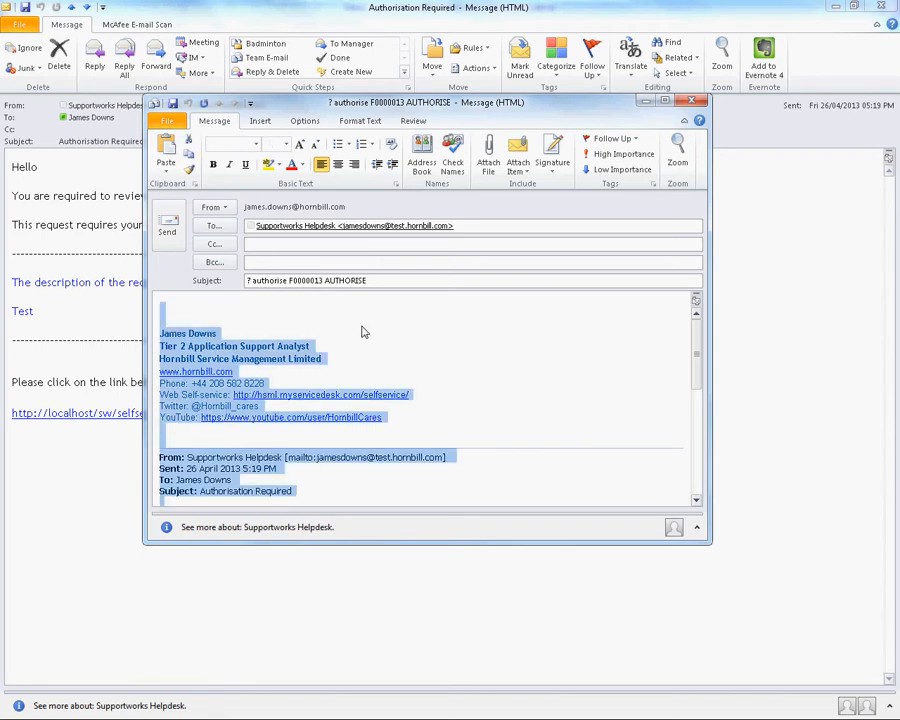
key(Delete)
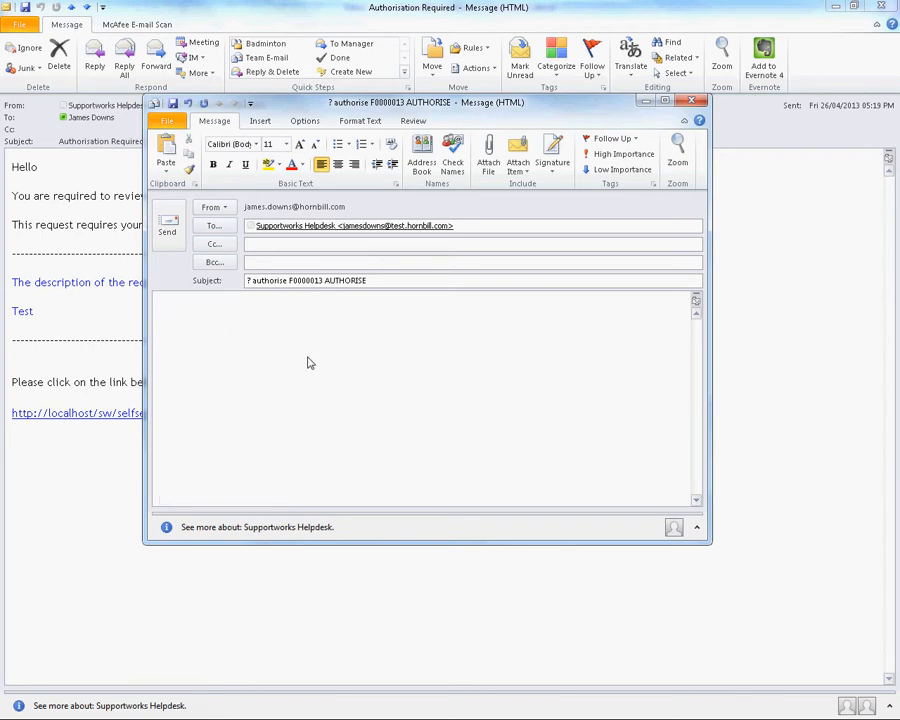
- Examine the parts of the reply's subject: the question mark, the authorise keyword and the call reference
double_click(249, 281)
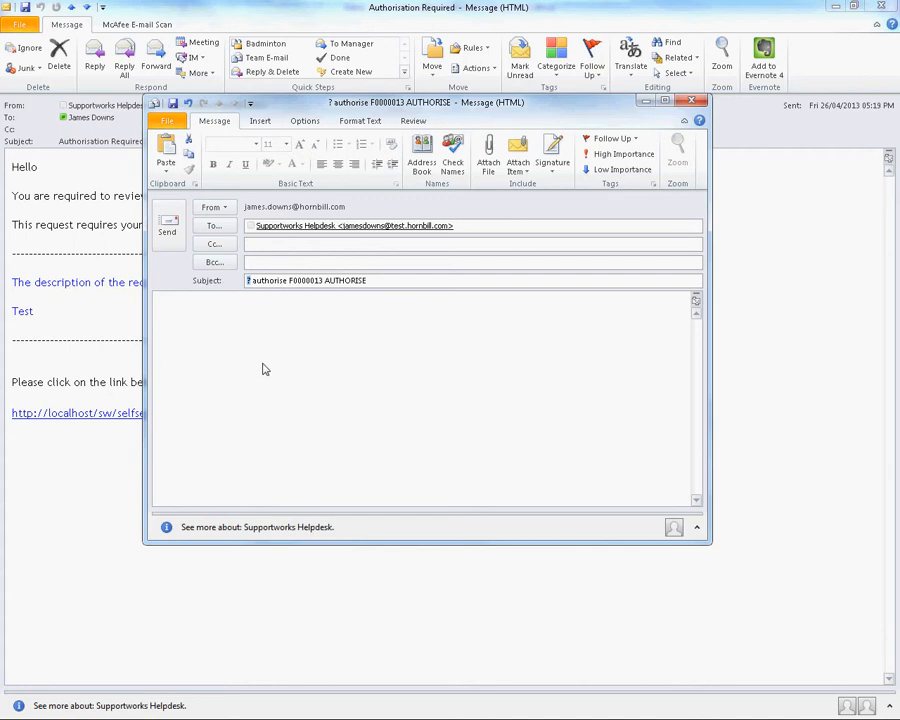
click(296, 391)
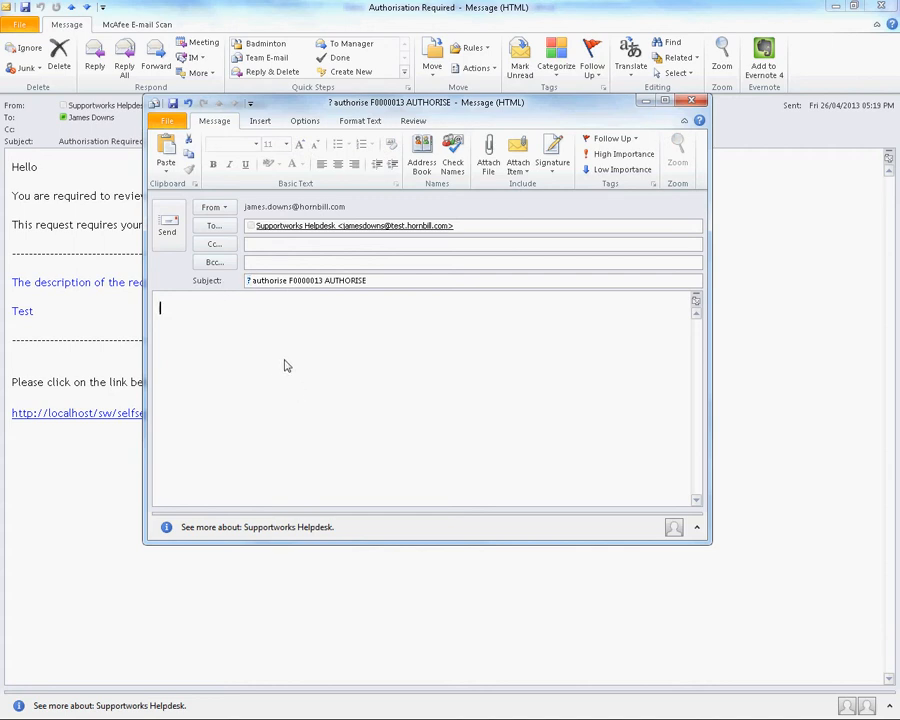
click(287, 284)
drag(287, 284, 254, 284)
drag(289, 281, 324, 282)
click(311, 330)
- Try REJECT as the subject's final word, restore it to AUTHORISE, and send the reply
mouse_move(326, 281)
mouse_down()
mouse_move(381, 282)
mouse_move(327, 287)
mouse_up()
text(REJECT)
key(BackSpace)
key(BackSpace)
key(BackSpace)
key(BackSpace)
key(BackSpace)
key(BackSpace)
text(AUTHORISE)
click(164, 242)
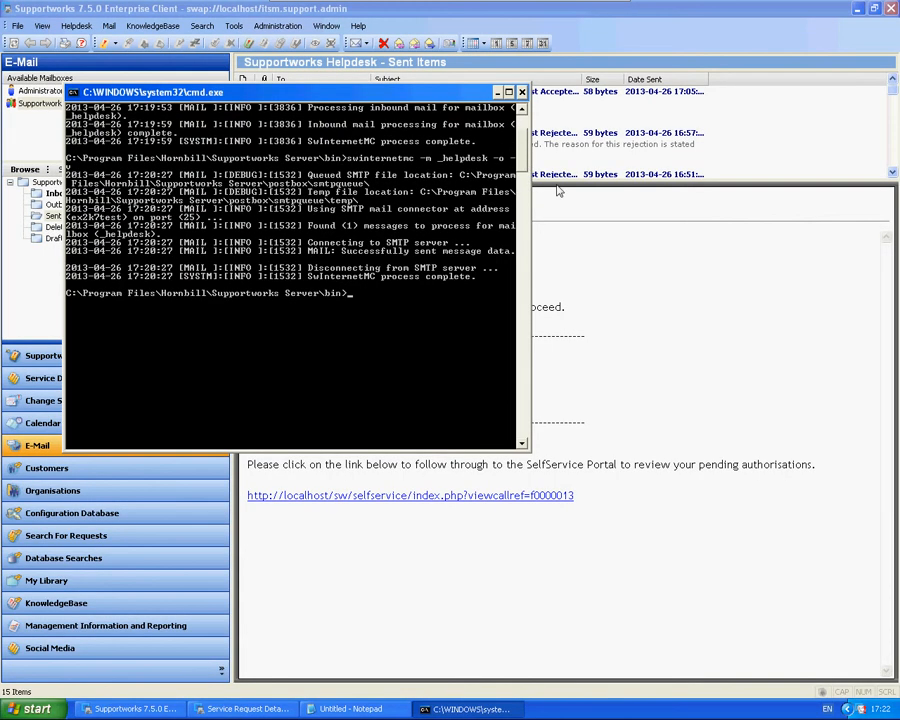
- Switch to the Command Prompt, edit the recalled mail command to "swinternetmc -m _helpdesk -i -v", and run it
key(Up)
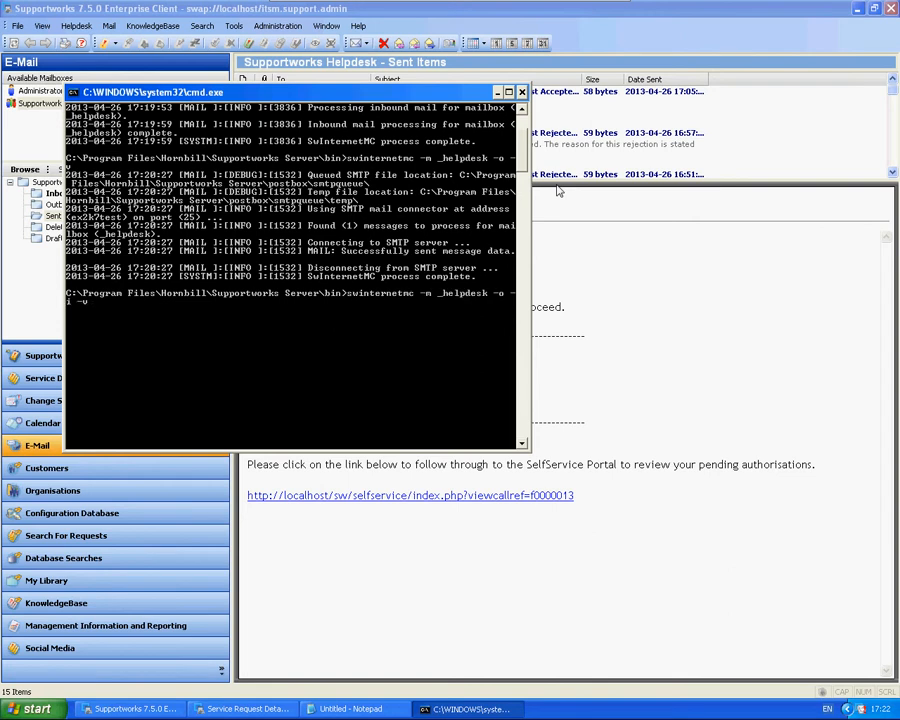
key(Left)
key(Left)
key(Left)
key(Left)
key(Left)
key(BackSpace)
key(BackSpace)
key(BackSpace)
key(Return)
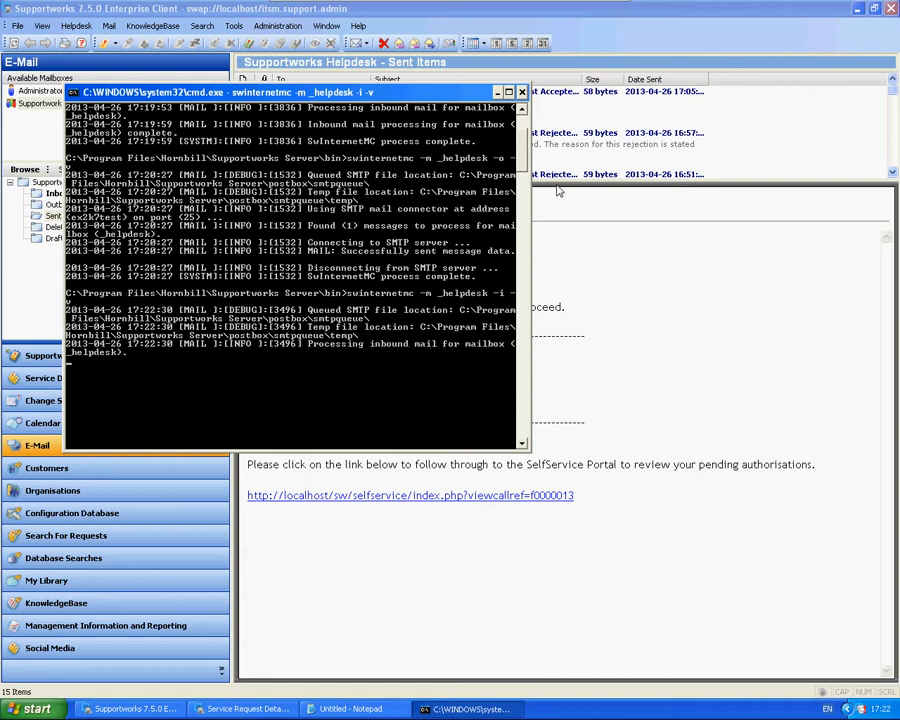
- Interrupt the running inbound mail process and run "swinternetmc -m _helpdesk -i -v" again
key(ctrl+c)
key(Up)
key(Return)
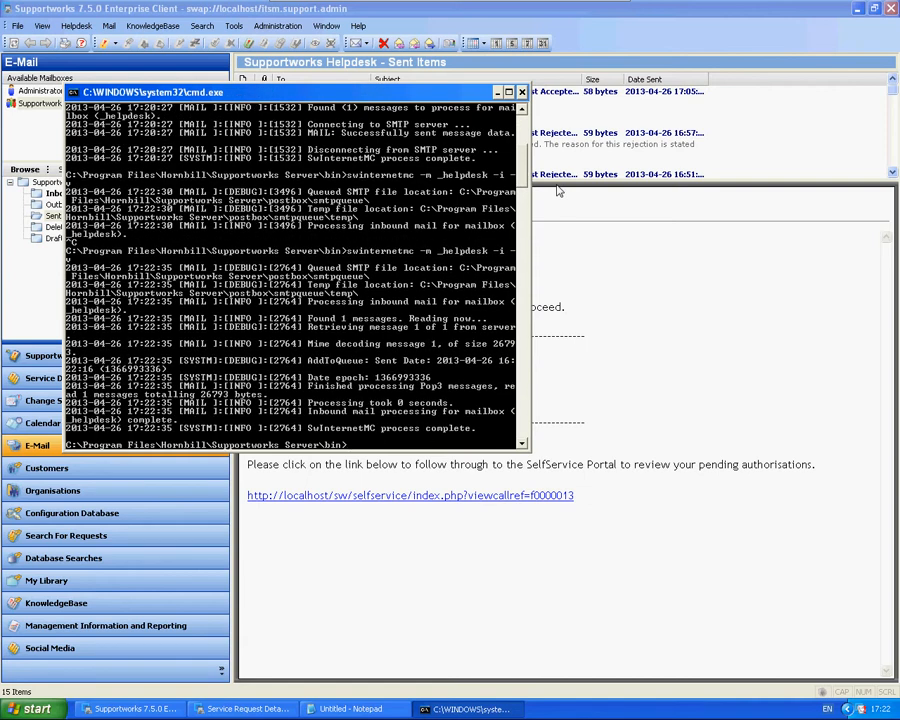
- Return to Supportworks, check the BPM status of request F0000013 in the Service Desk's service requests, and open the request
click(688, 314)
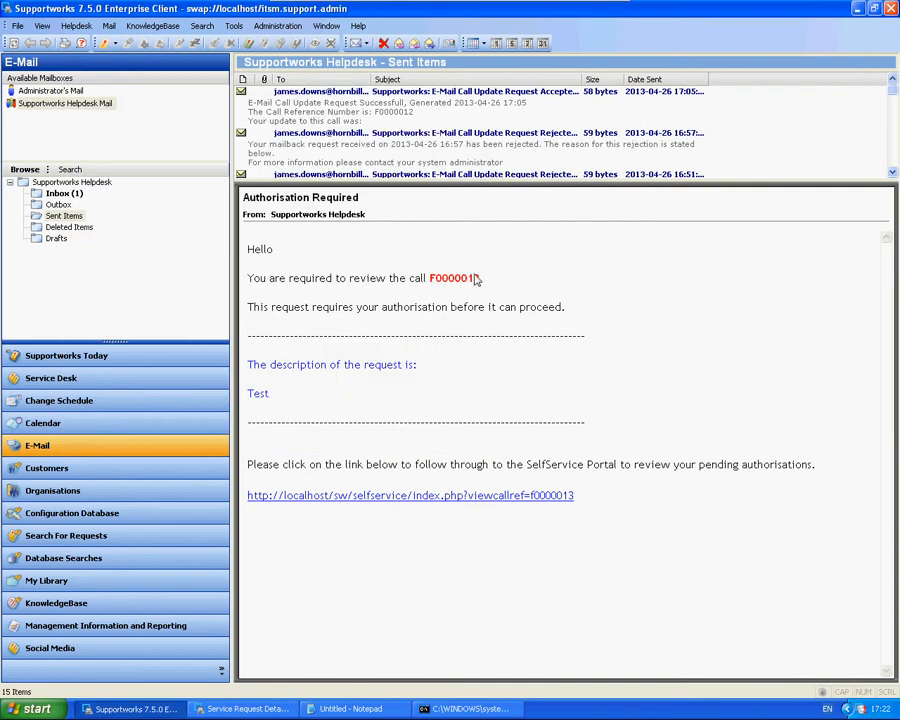
click(156, 388)
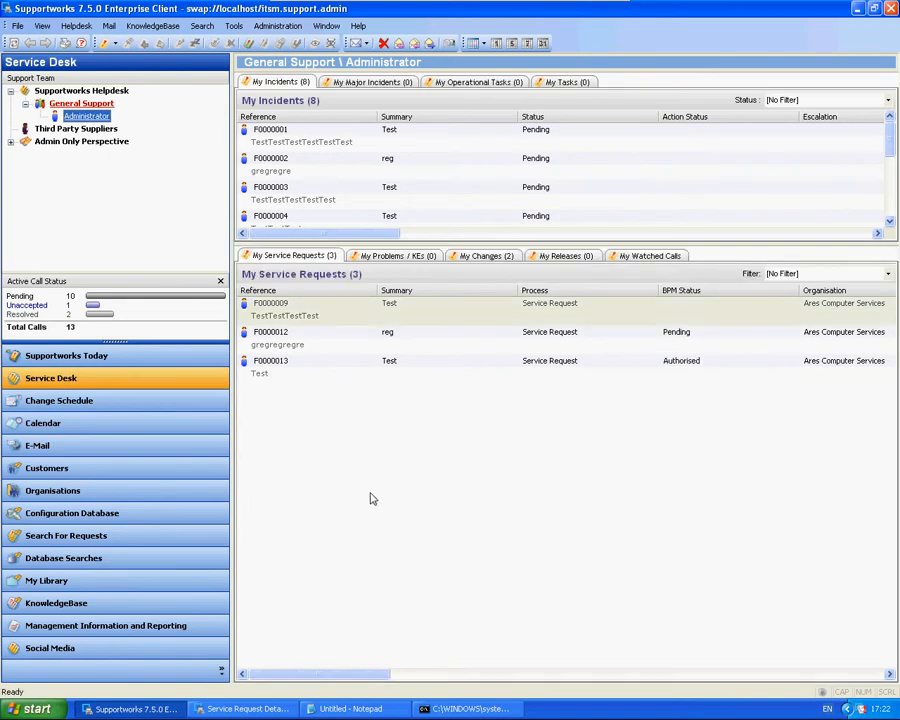
click(705, 375)
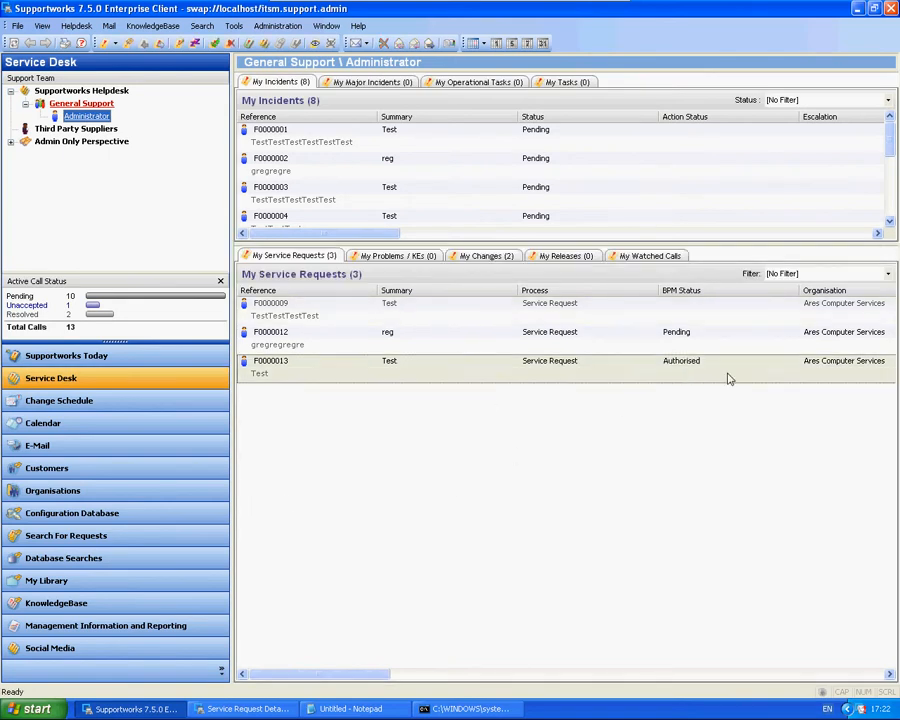
drag(338, 674, 297, 679)
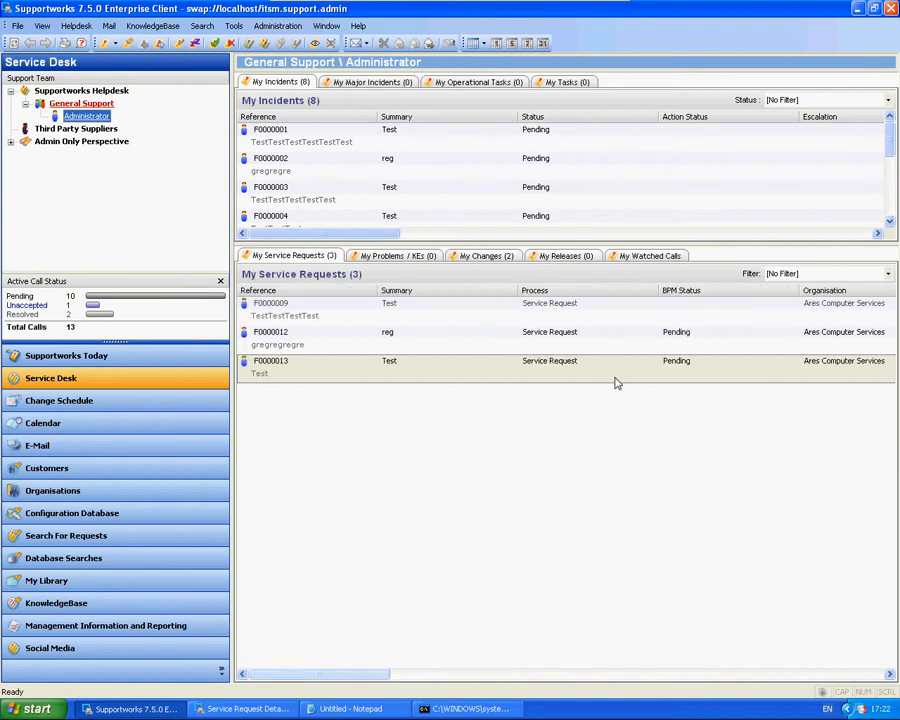
double_click(577, 372)
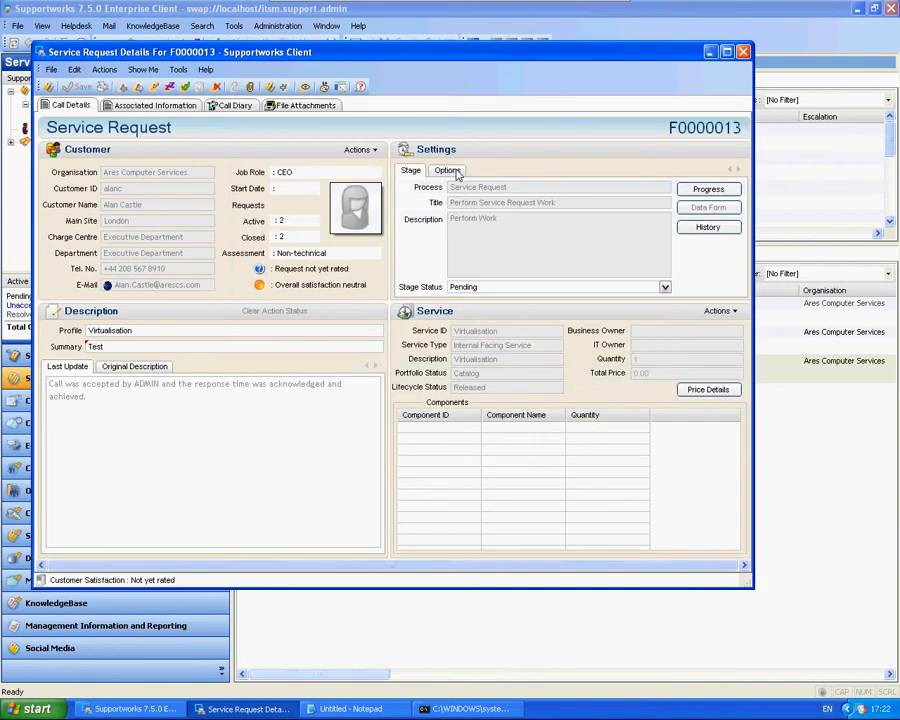